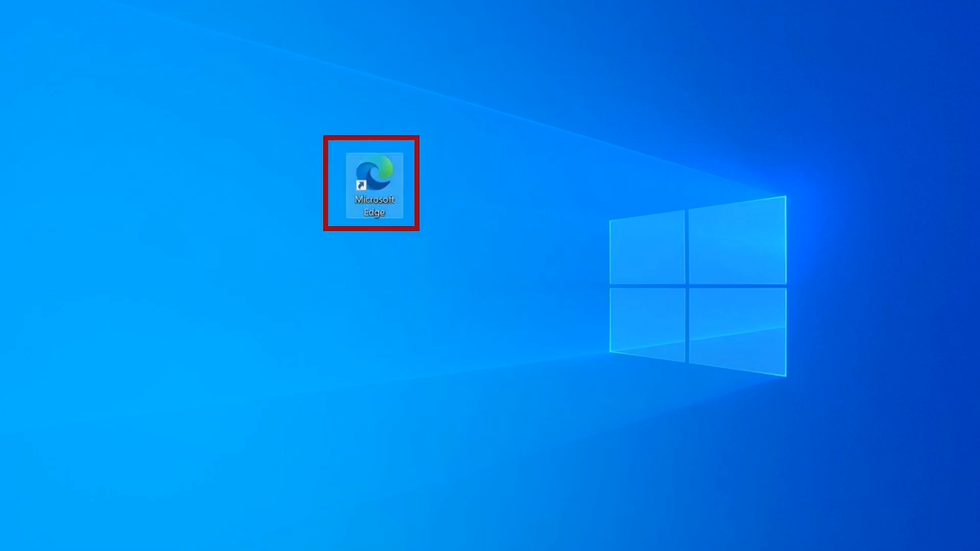
- Launch Edge, load haccp.or.kr in the first tab, and enter 한국식품안전관리인증원 in NAVER search
double_click(375, 184)
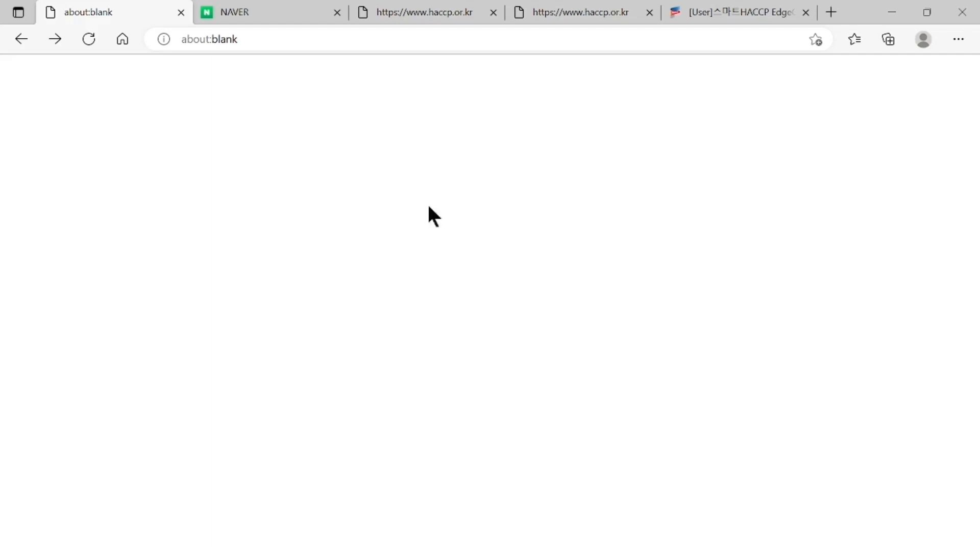
left_click(257, 39)
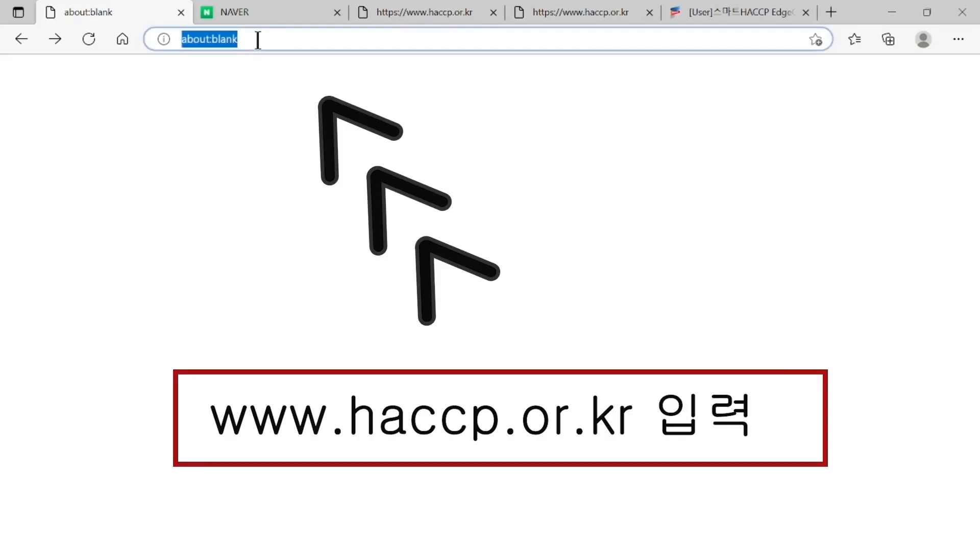
type("haccp")
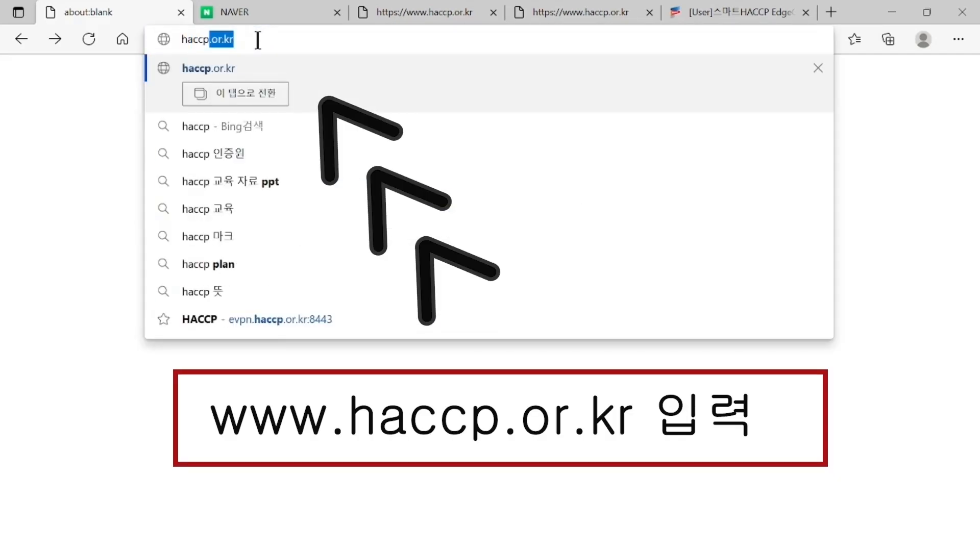
type(".or.kr")
key("Return")
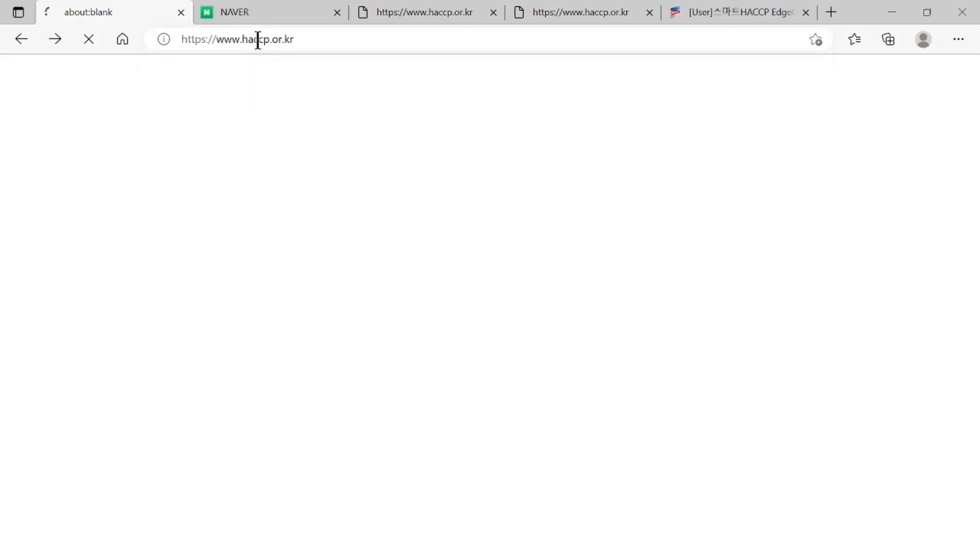
left_click(249, 8)
type("한국식품")
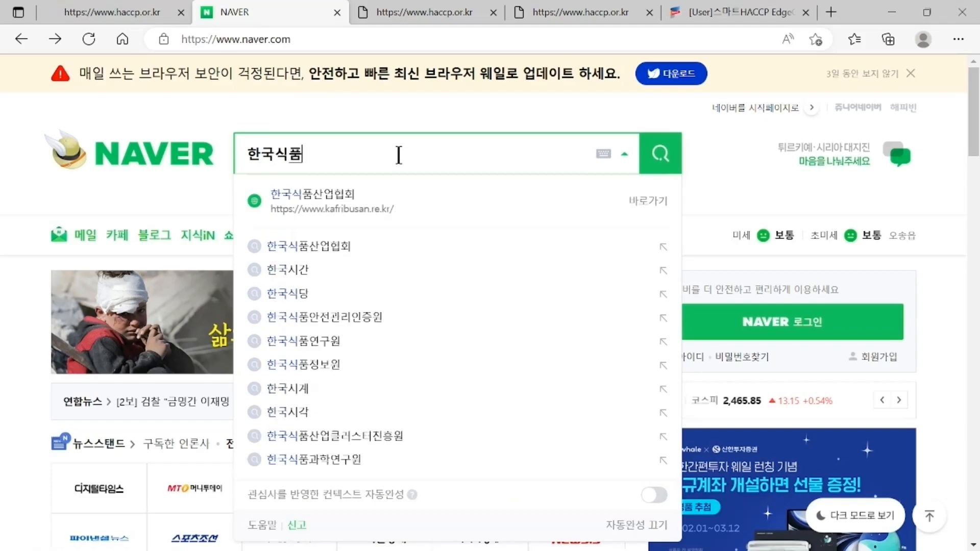
type("안전관리인증원")
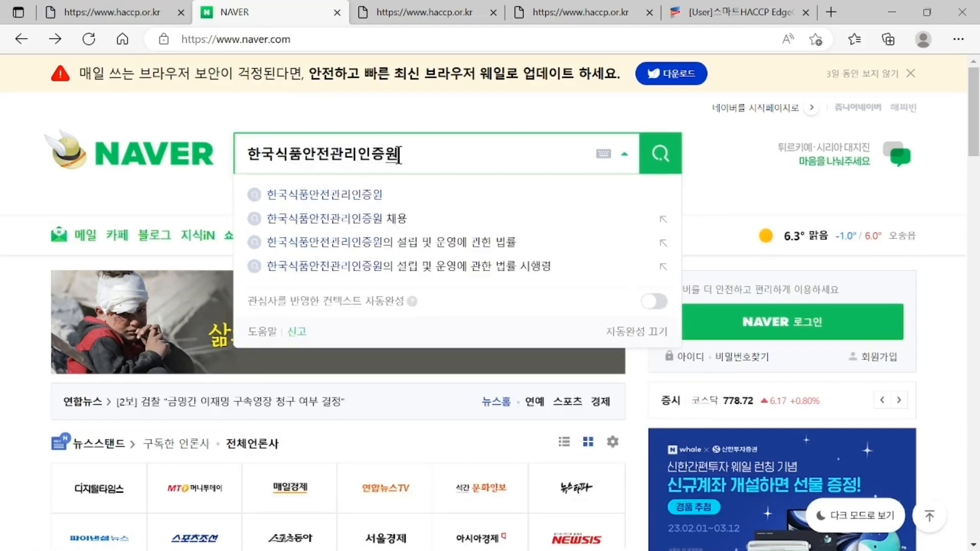
- Search NAVER for 한국식품안전관리인증원 and open the official haccp.or.kr result
key("Return")
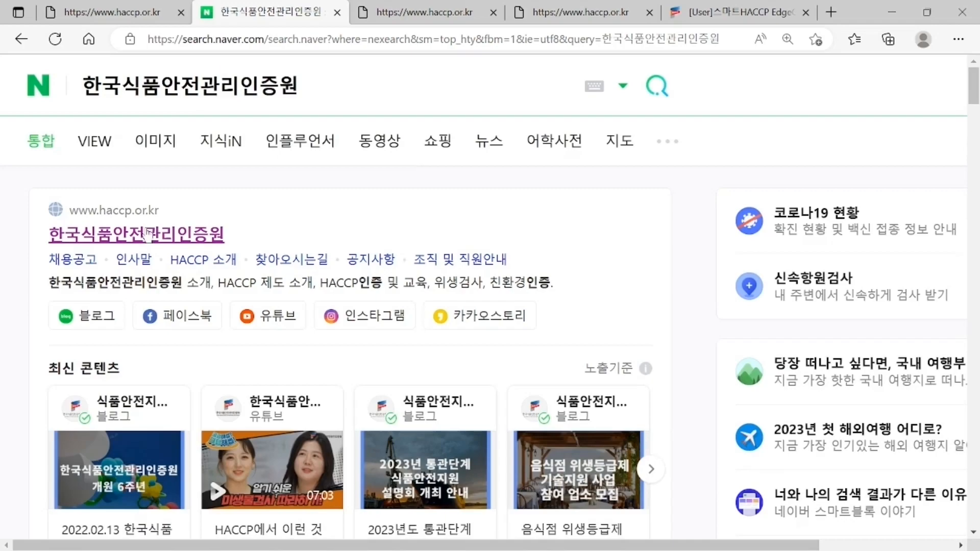
left_click(148, 234)
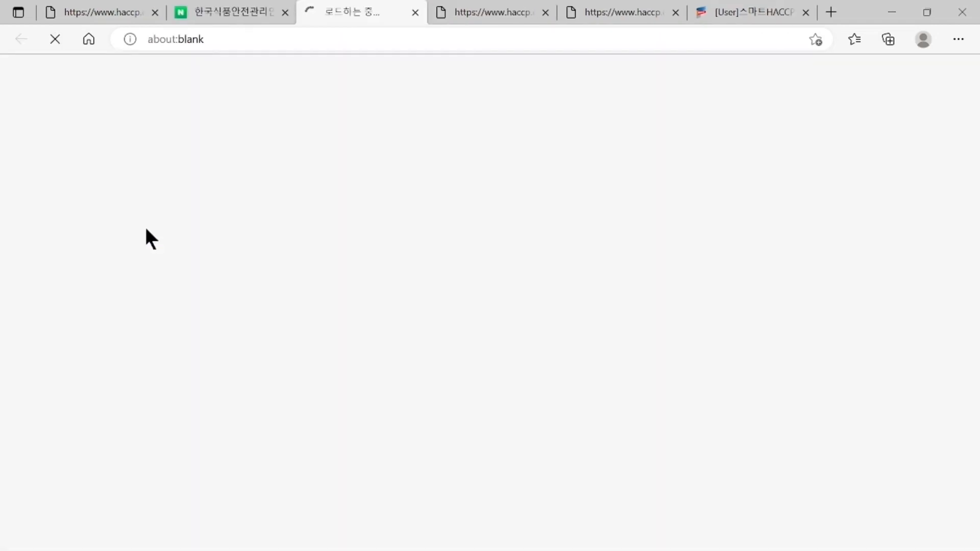
- From the haccp.or.kr homepage's 조사평가 card, open 자체평가 진행 to reach the SHCM login page
left_click(471, 11)
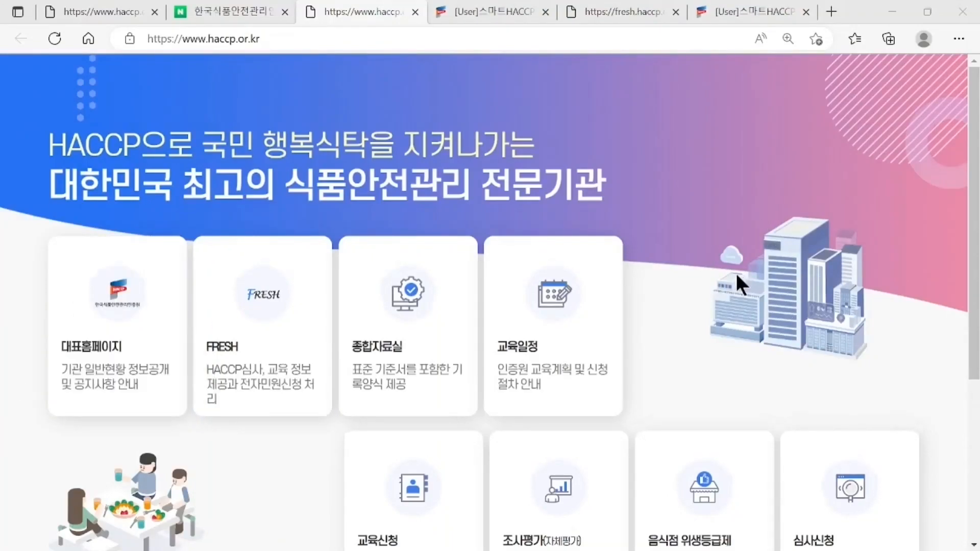
scroll(735, 271, "down", 3)
mouse_move(608, 345)
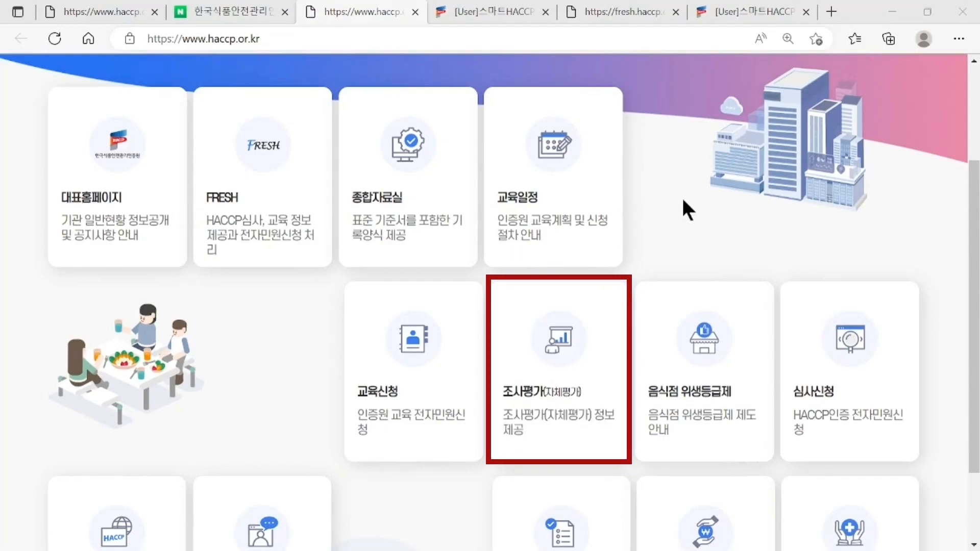
mouse_move(610, 302)
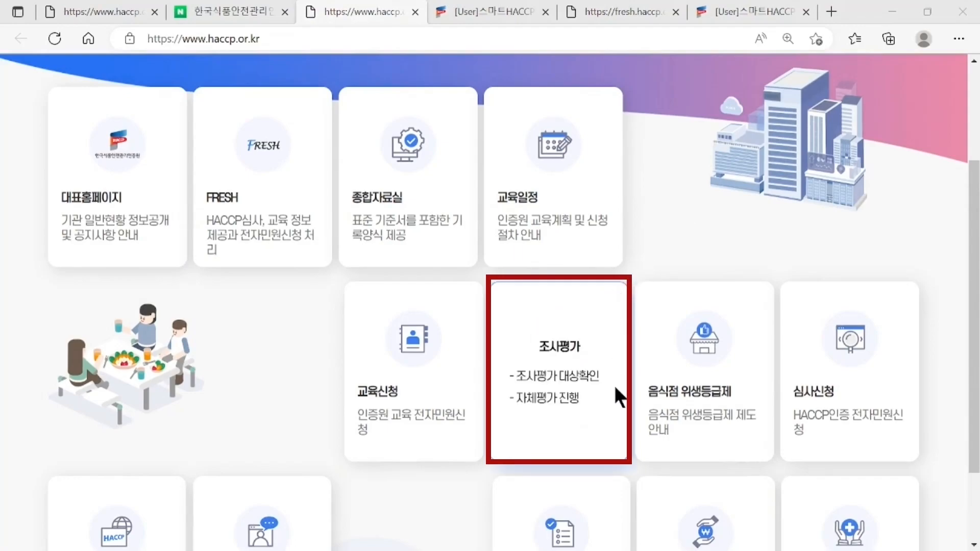
left_click(562, 407)
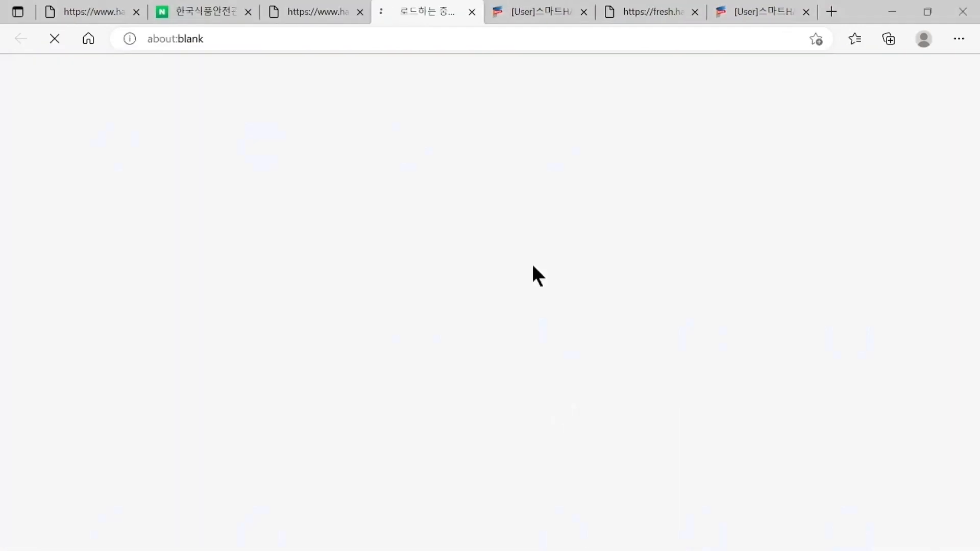
left_click(526, 8)
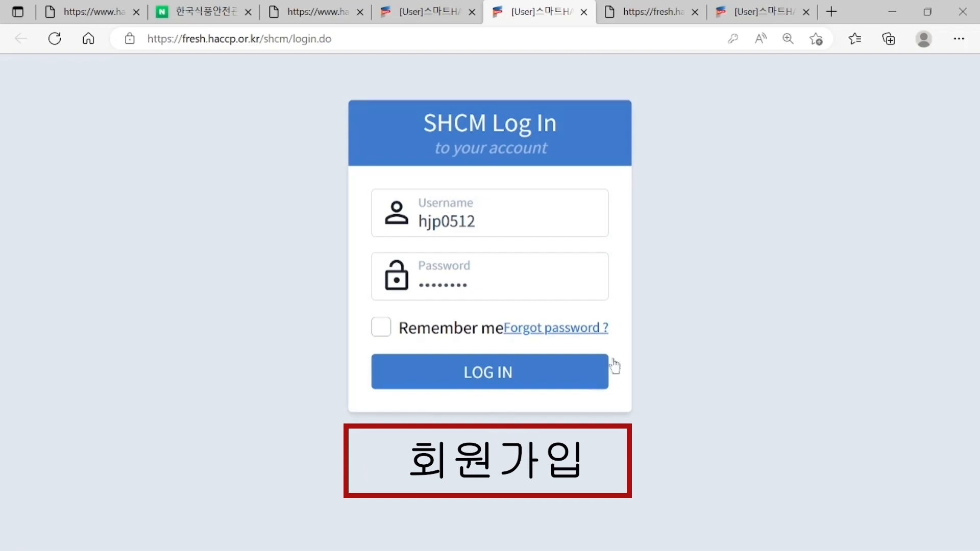
- Open the company sign-up form and enter the business registration number, permit number and company name 인증원
left_click(641, 10)
scroll(613, 252, "down", 3)
scroll(533, 248, "down", 4)
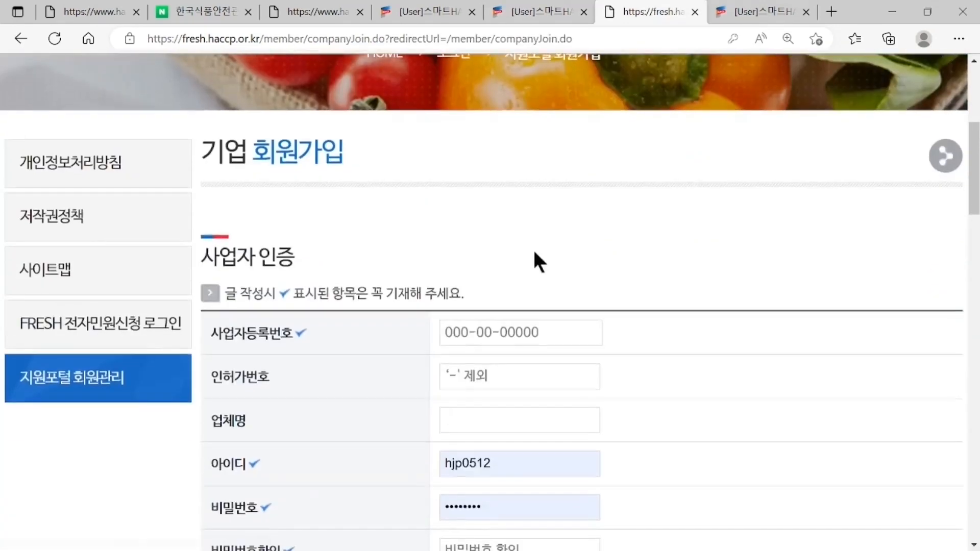
scroll(558, 187, "down", 2)
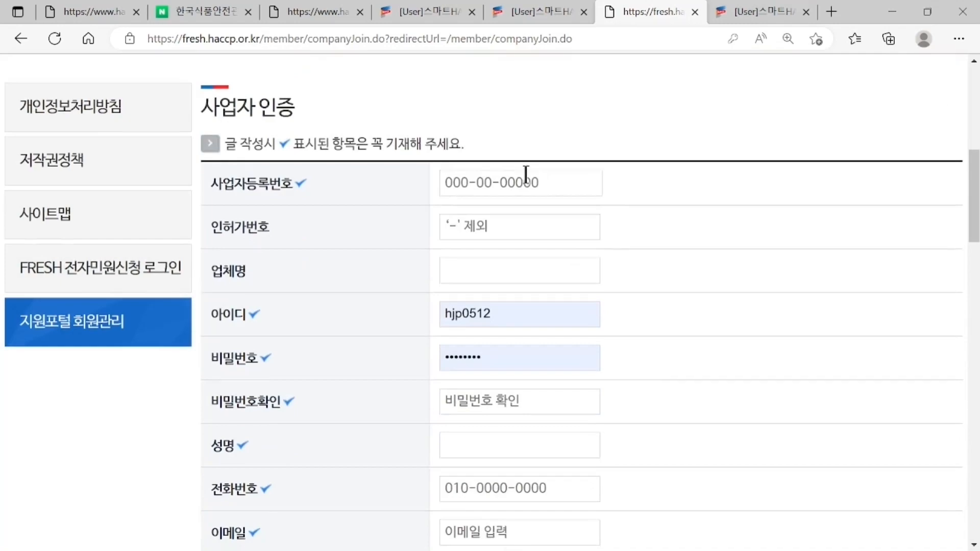
left_click(488, 183)
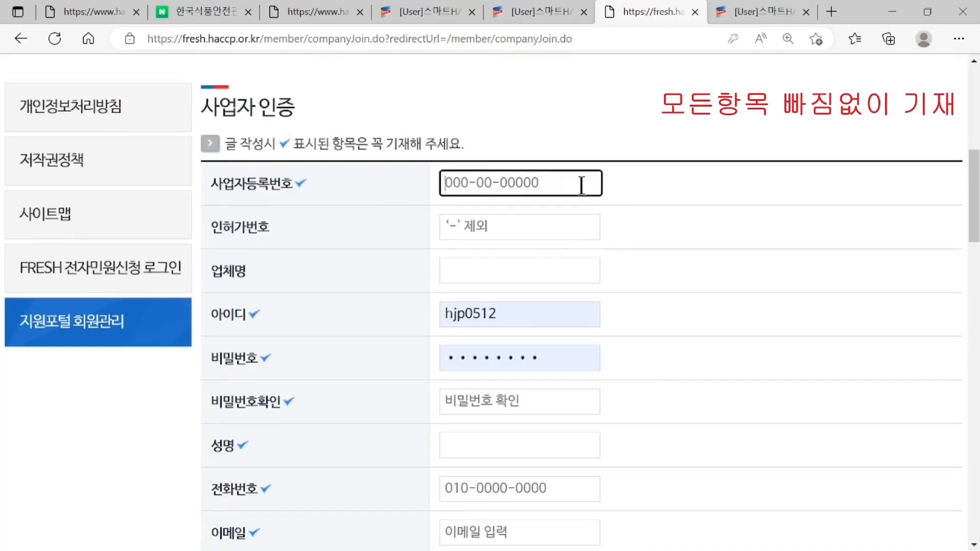
type("111-11-11111")
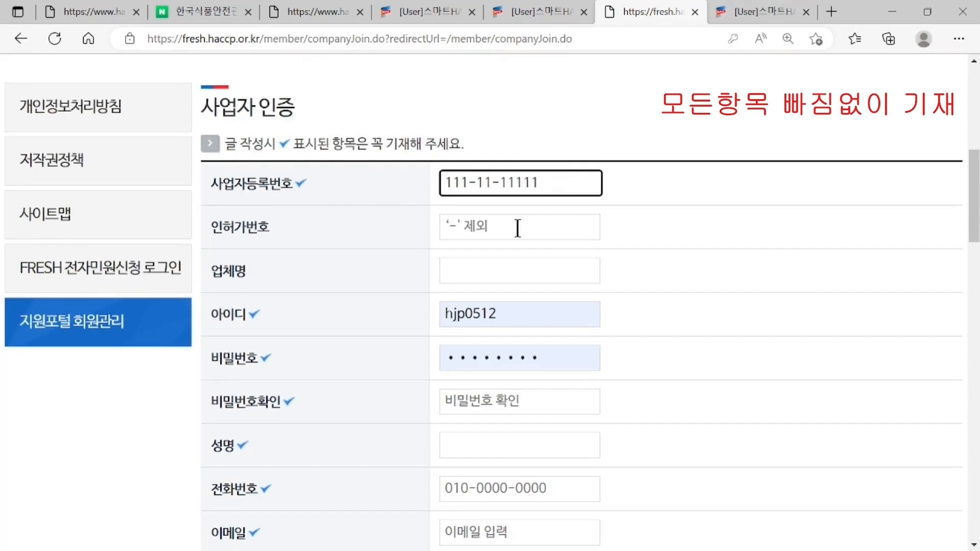
left_click(476, 231)
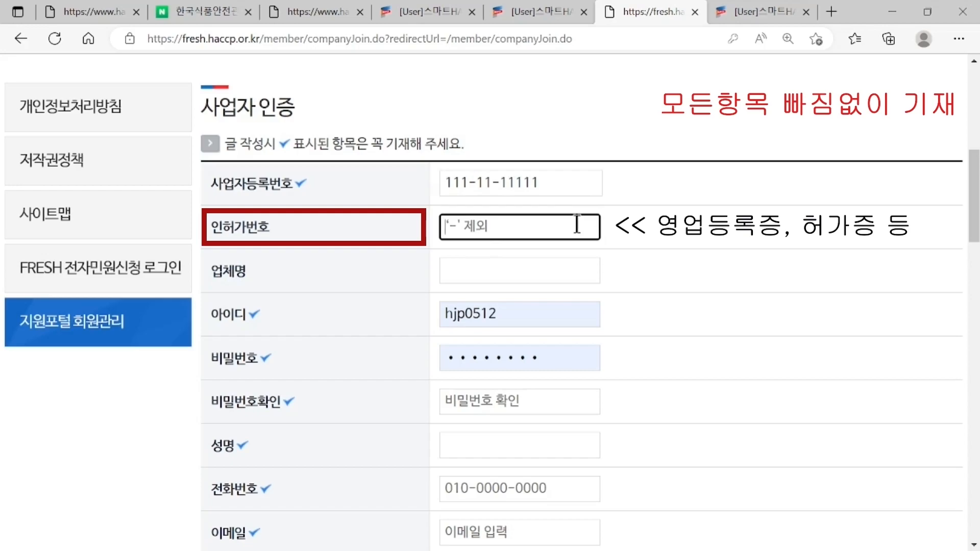
type("11111111111")
left_click(528, 266)
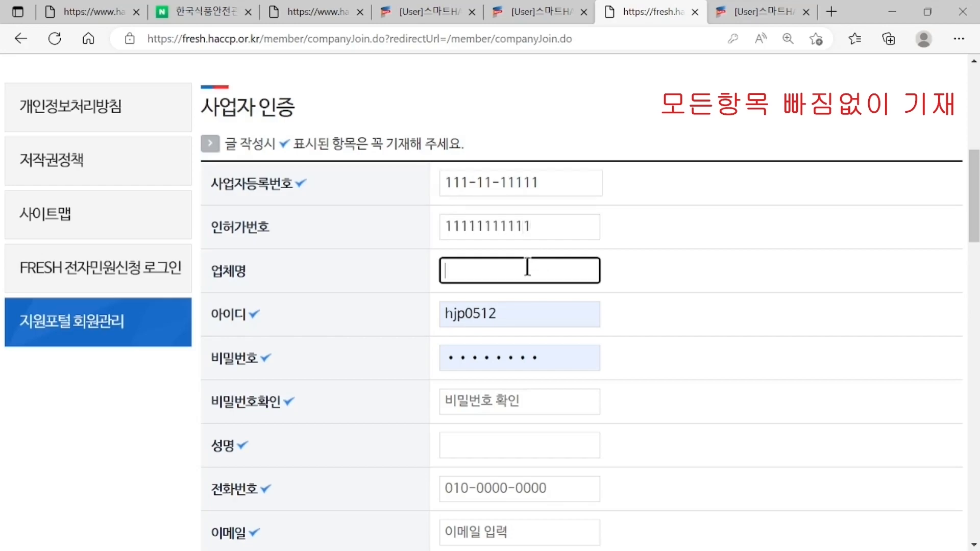
type("잆")
type("인증원")
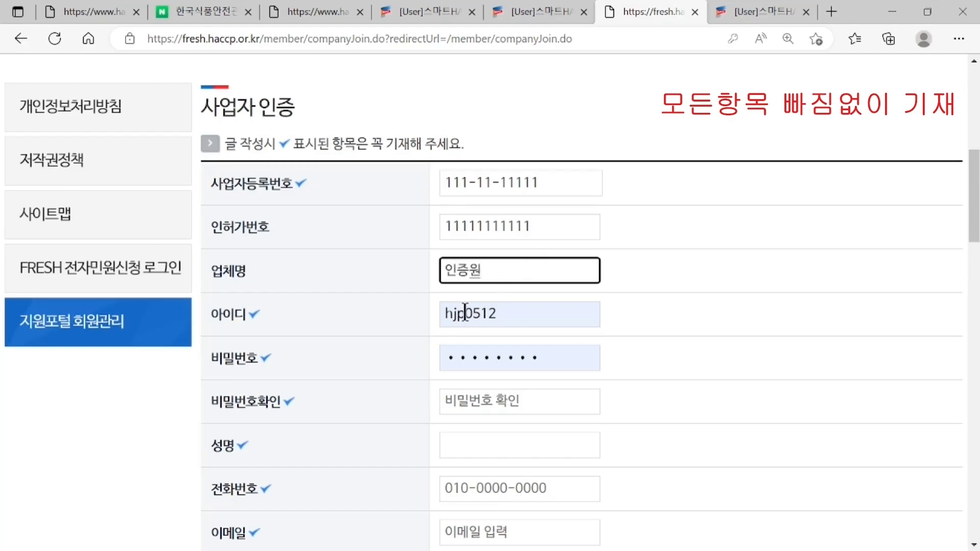
- Fill in the prefilled user ID and password fields
left_click(464, 313)
left_click(705, 280)
left_click(563, 351)
left_click(702, 314)
- Re-enter the password in the confirmation field
scroll(702, 314, "down", 1)
left_click(528, 321)
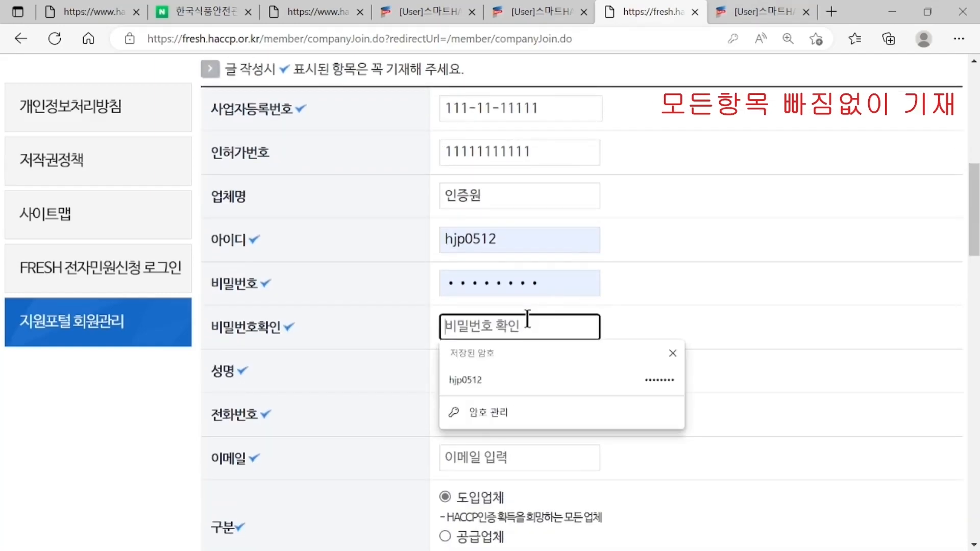
type("h")
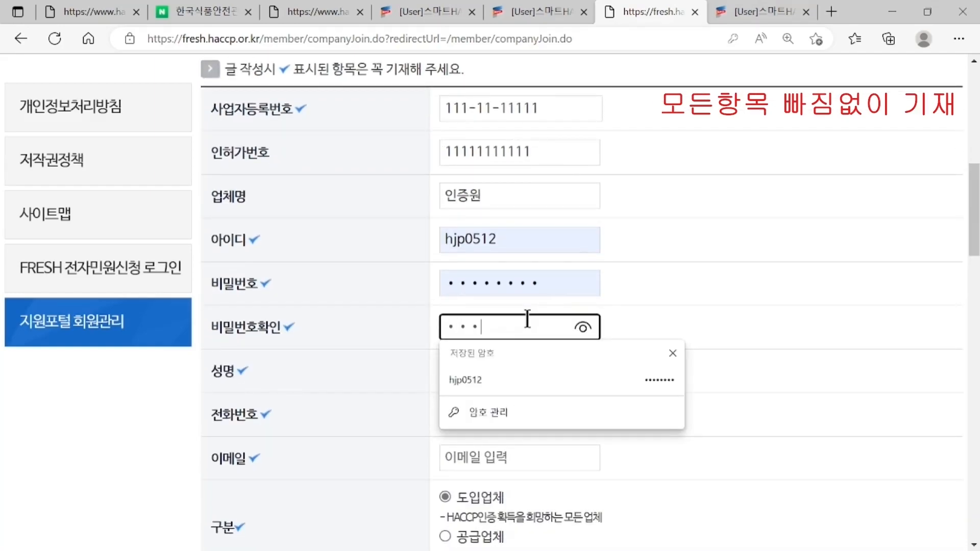
left_click(706, 248)
- Enter the contact's full name, phone number and e-mail address
scroll(642, 308, "down", 1)
left_click(503, 291)
type("홍길동")
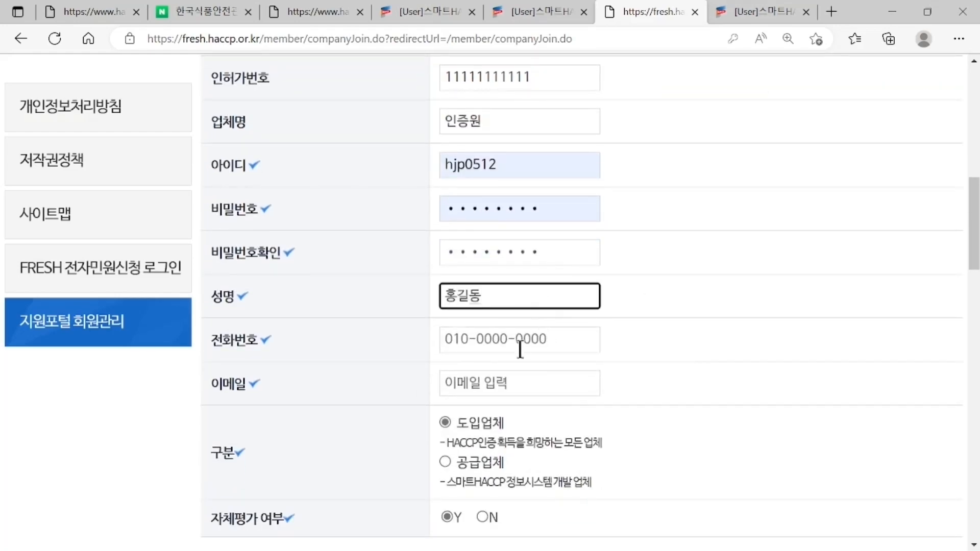
left_click(523, 346)
type("010-1111-1111")
left_click(678, 409)
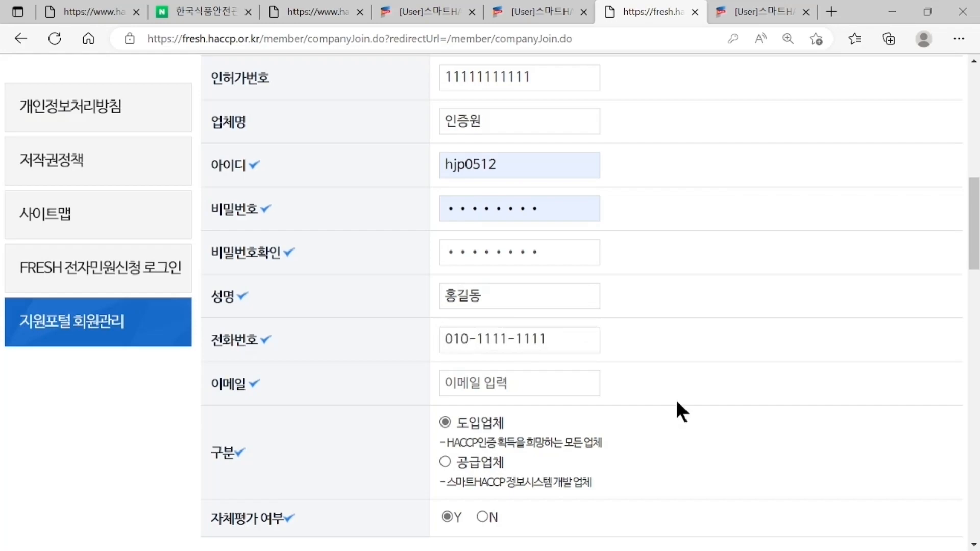
scroll(678, 409, "down", 1)
left_click(564, 303)
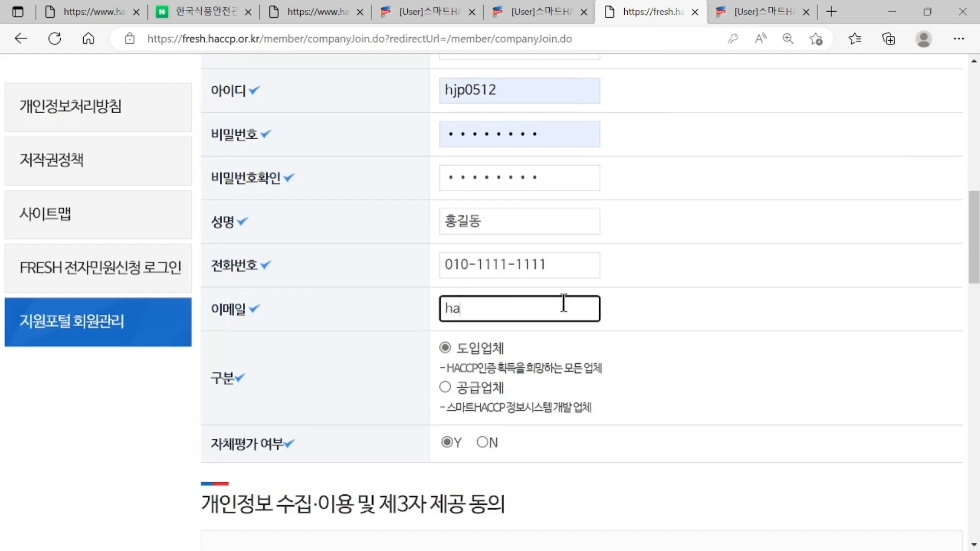
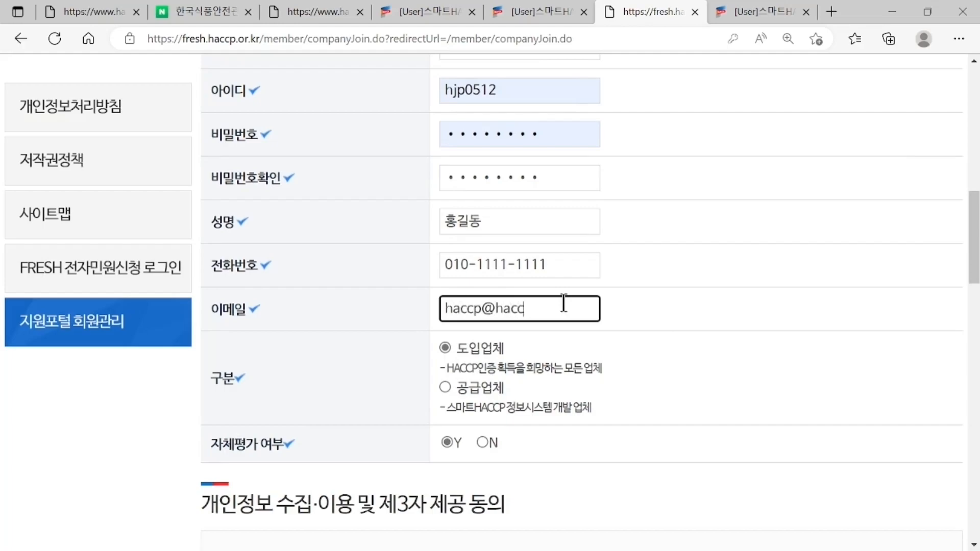
- Set the personal-information consent to 동의, then return to the haccp.or.kr homepage tab
scroll(480, 301, "down", 3)
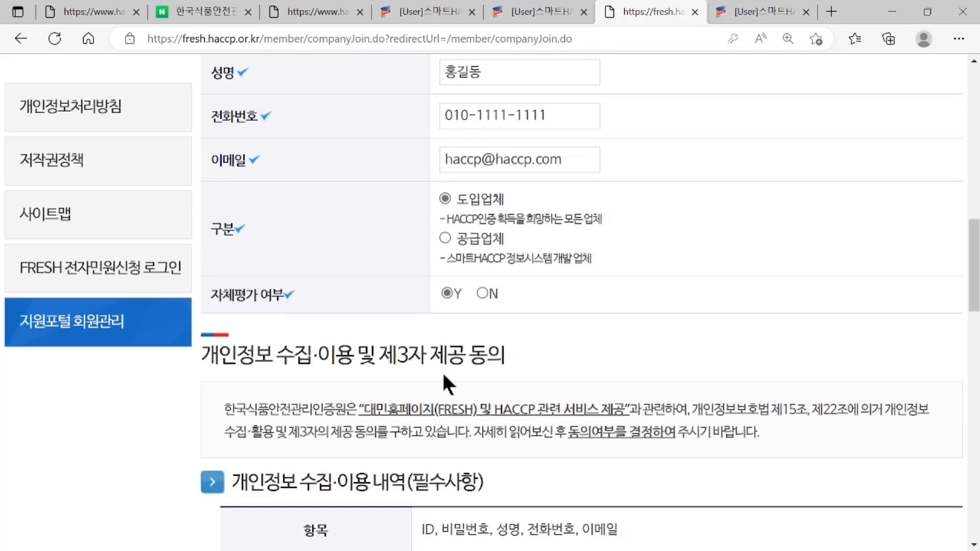
scroll(443, 354, "down", 3)
scroll(506, 251, "down", 3)
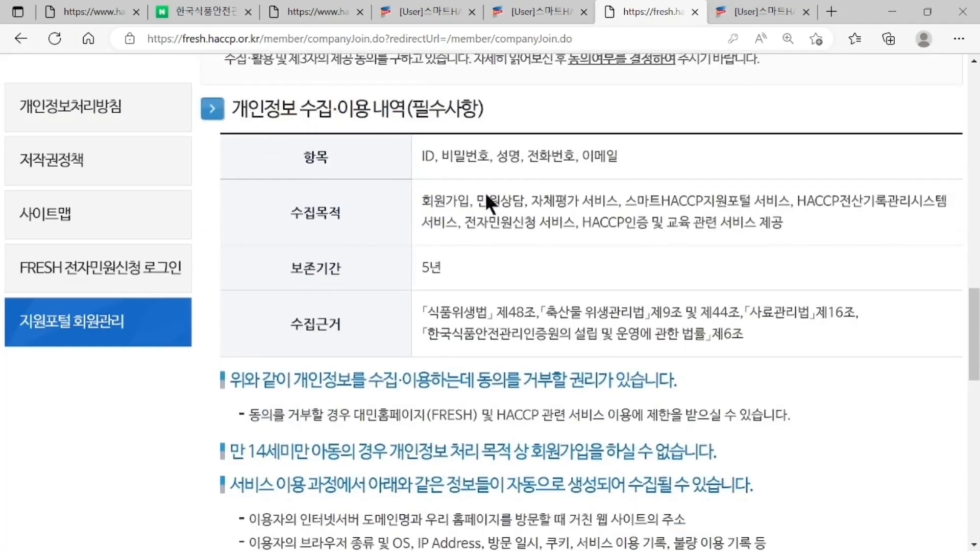
scroll(539, 253, "down", 5)
left_click(945, 353)
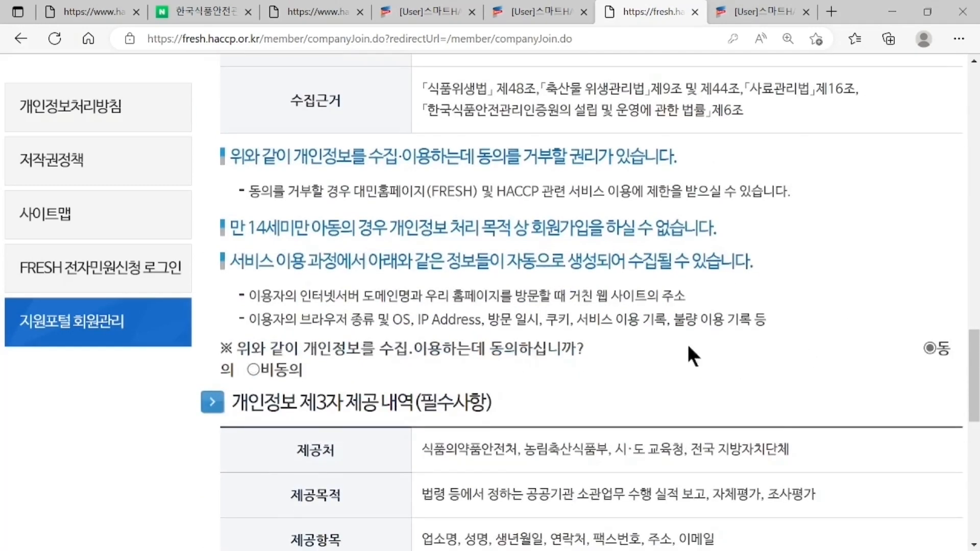
scroll(653, 351, "down", 1)
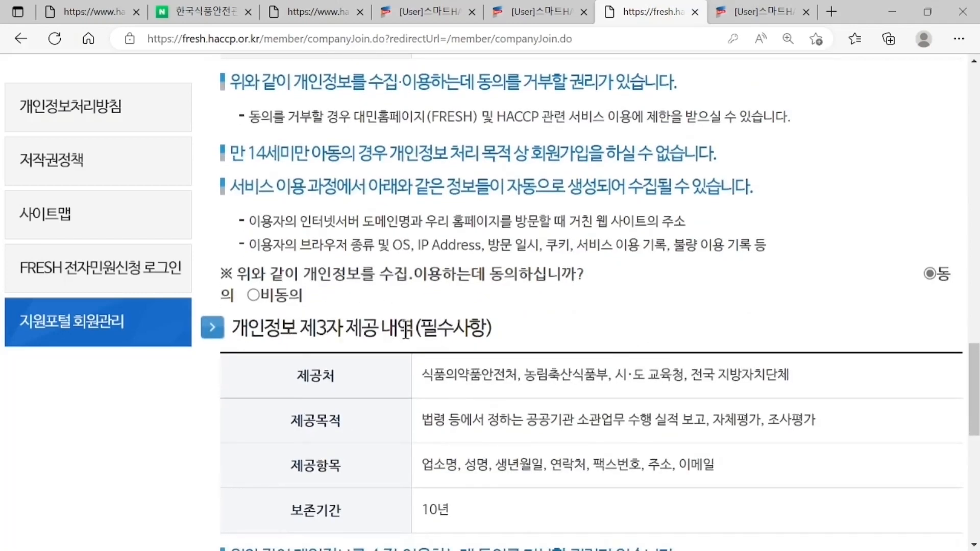
scroll(568, 328, "down", 4)
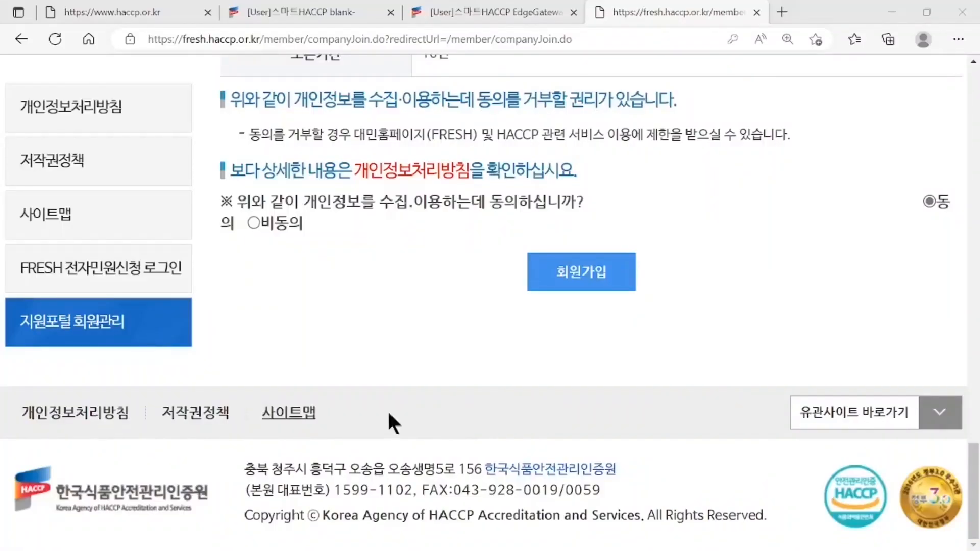
left_click(158, 17)
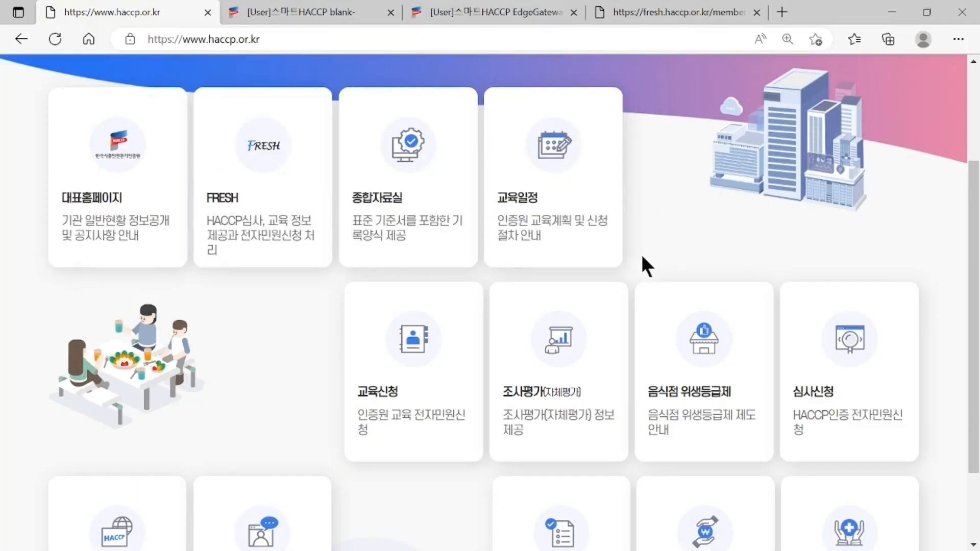
- Reopen 자체평가 진행 from the portal and log in to SHCM with the saved username and password
mouse_move(611, 286)
left_click(559, 400)
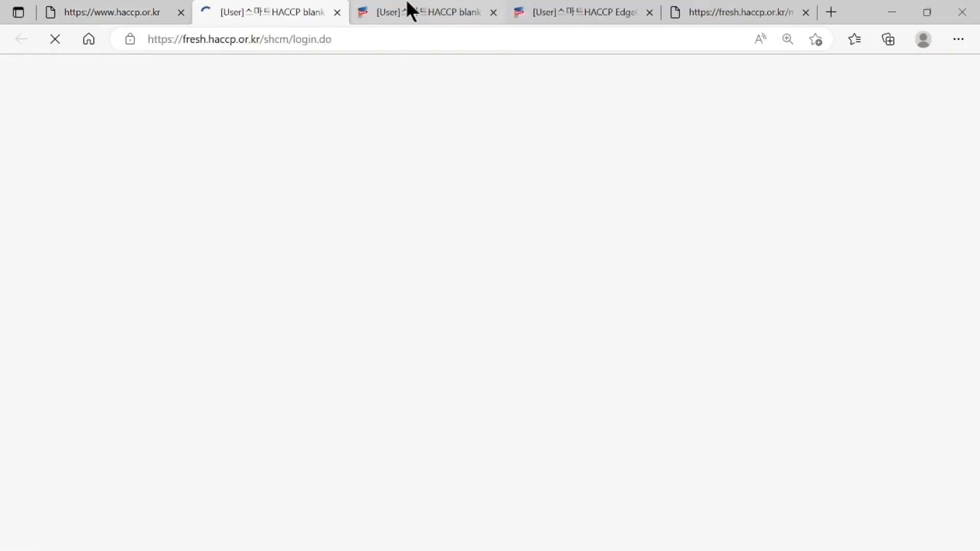
left_click(406, 8)
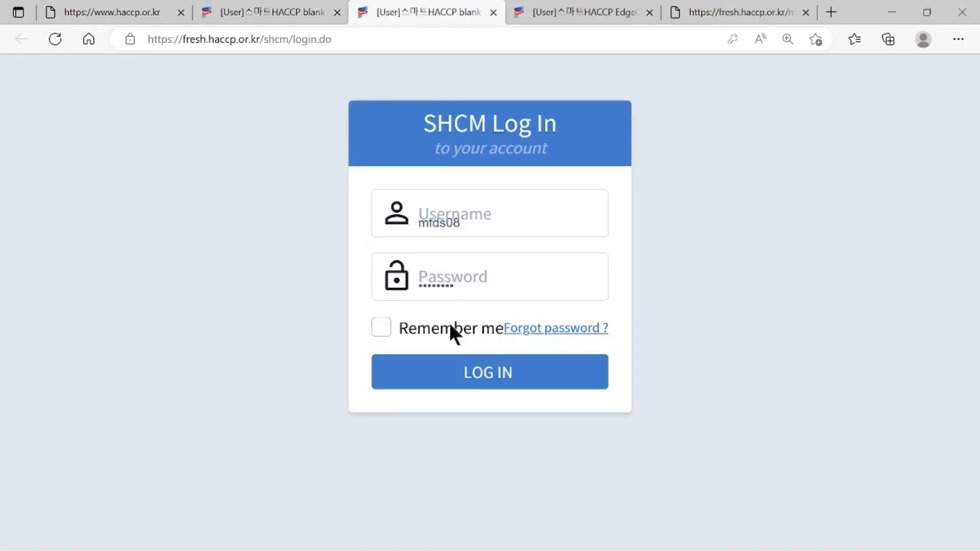
left_click(494, 219)
left_click(501, 279)
left_click(500, 297)
left_click(638, 294)
left_click(553, 370)
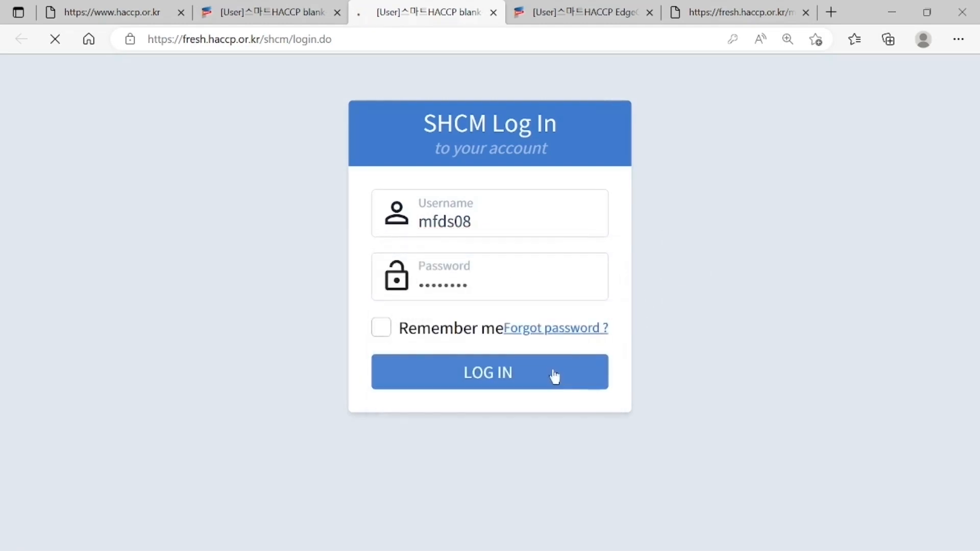
left_click(537, 5)
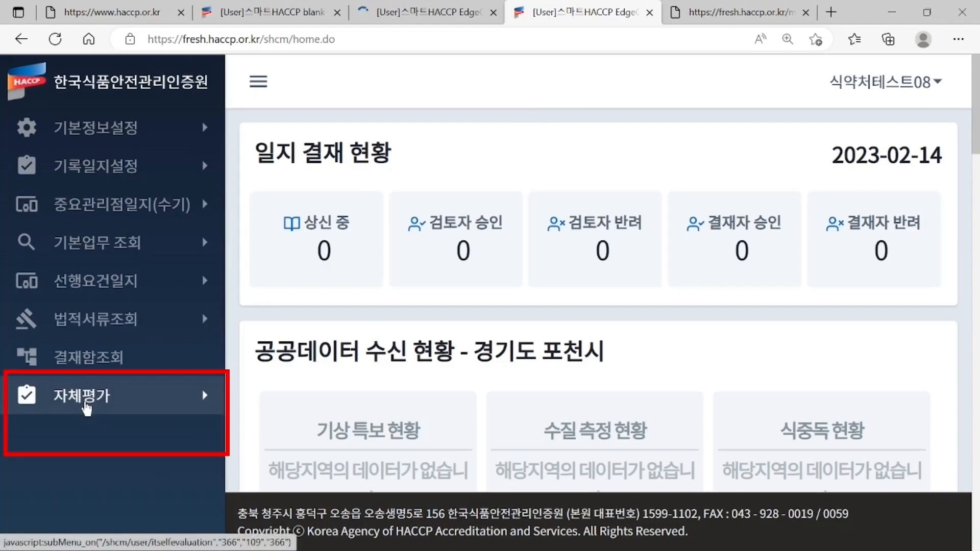
- Open 자체평가 > 자체평가하기 in the sidebar to list the six existing applications
left_click(87, 407)
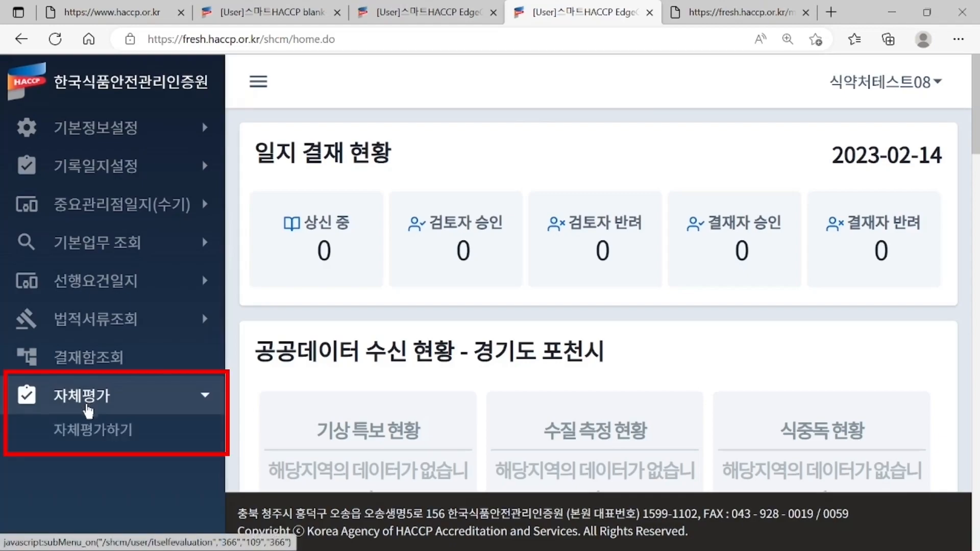
left_click(105, 442)
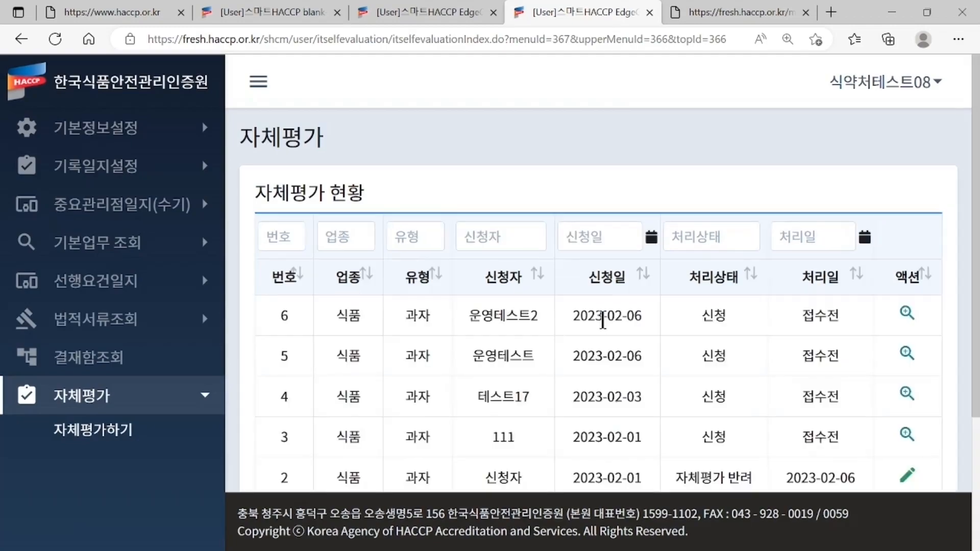
scroll(602, 328, "down", 3)
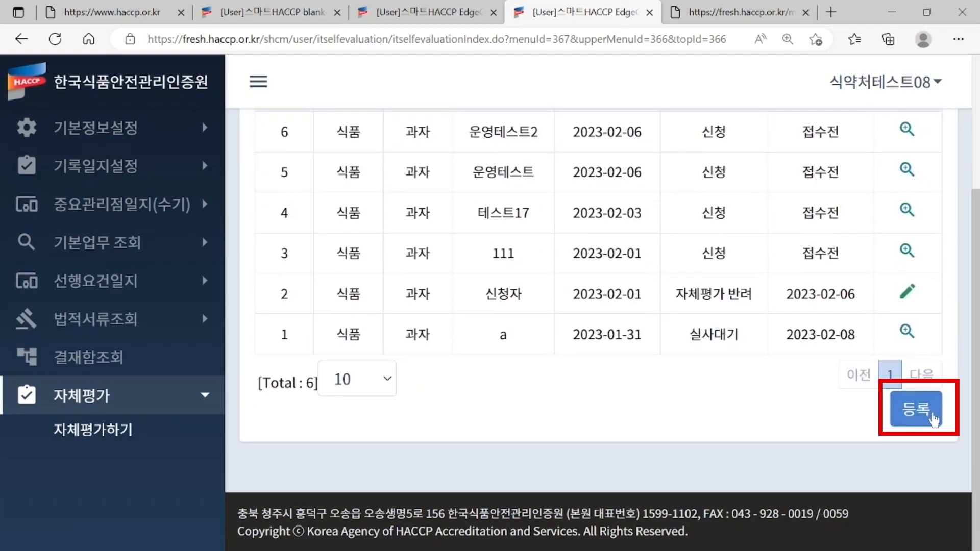
left_click(933, 418)
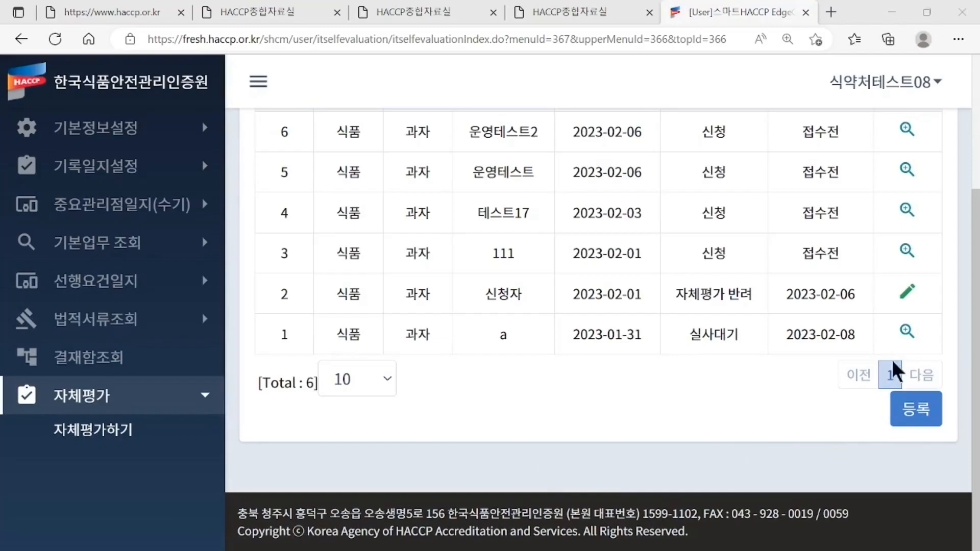
- Open the 종합자료실 post on the 2023 HACCP self-evaluation guide and scroll to its five attachments
left_click(154, 13)
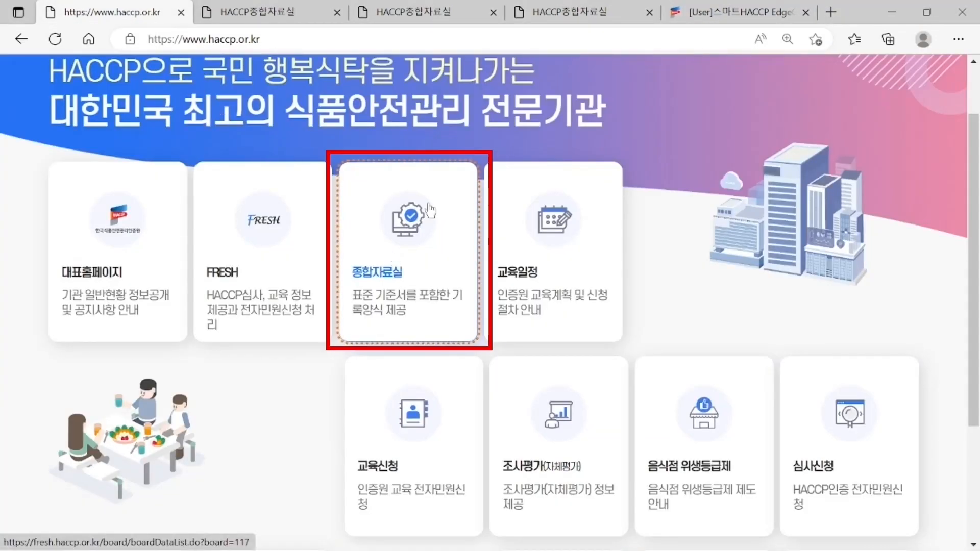
left_click(402, 238)
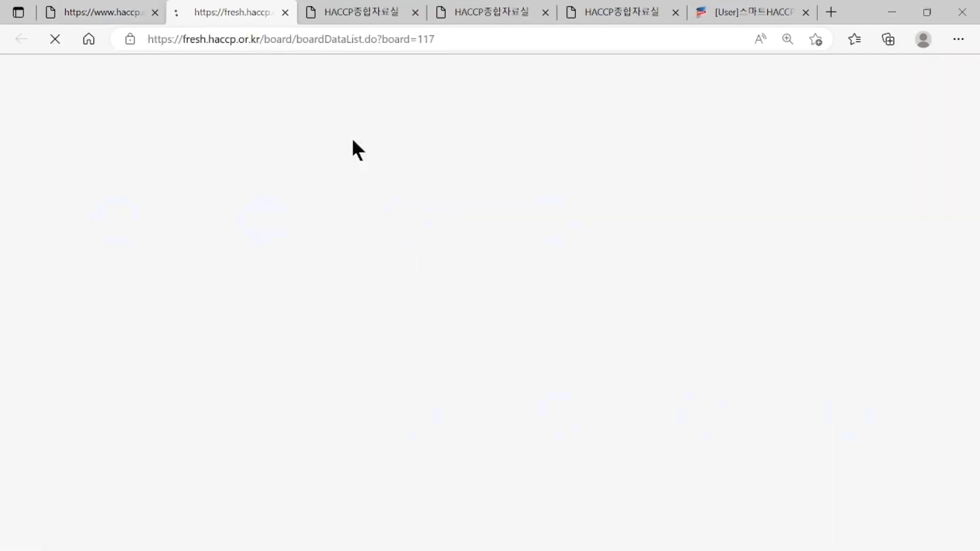
left_click(344, 12)
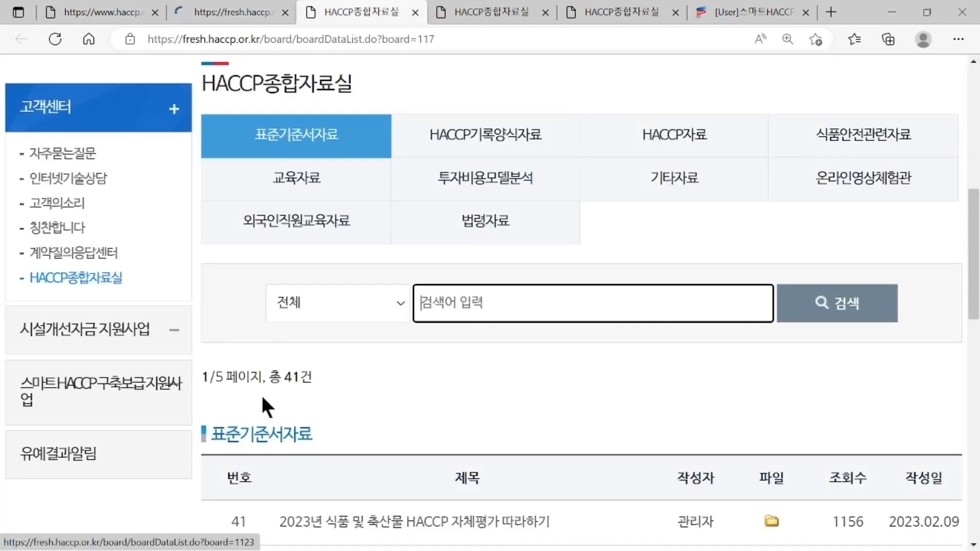
left_click_drag(207, 424, 317, 429)
scroll(317, 429, "down", 3)
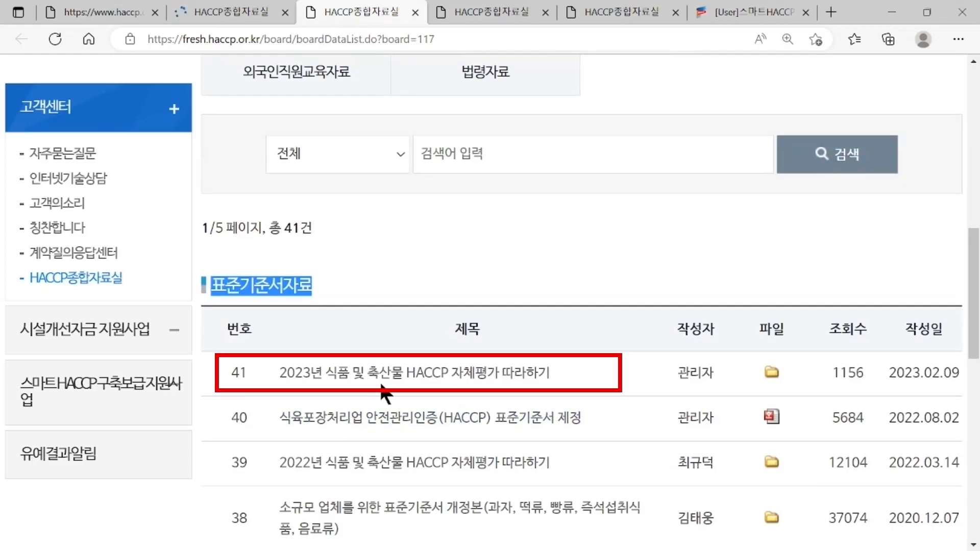
left_click(532, 381)
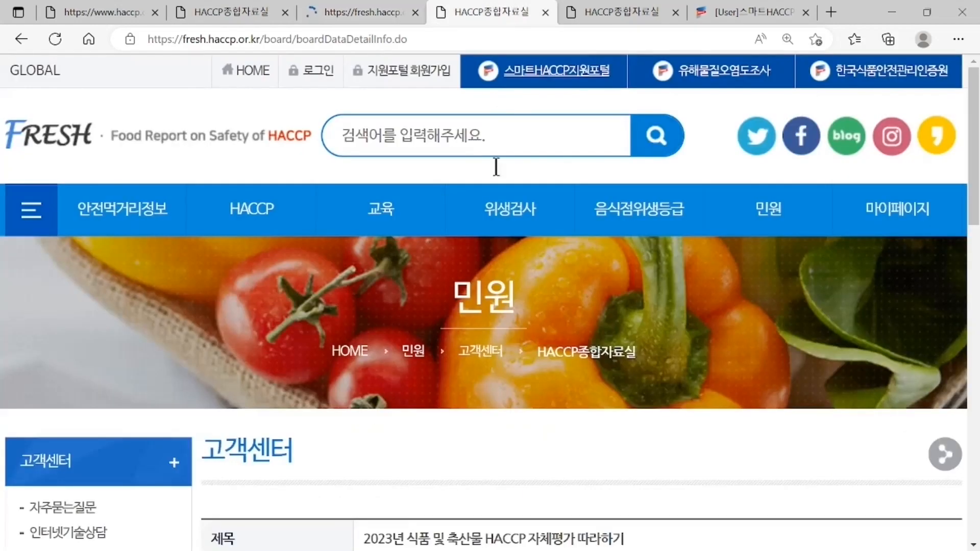
scroll(492, 253, "down", 5)
scroll(495, 258, "down", 1)
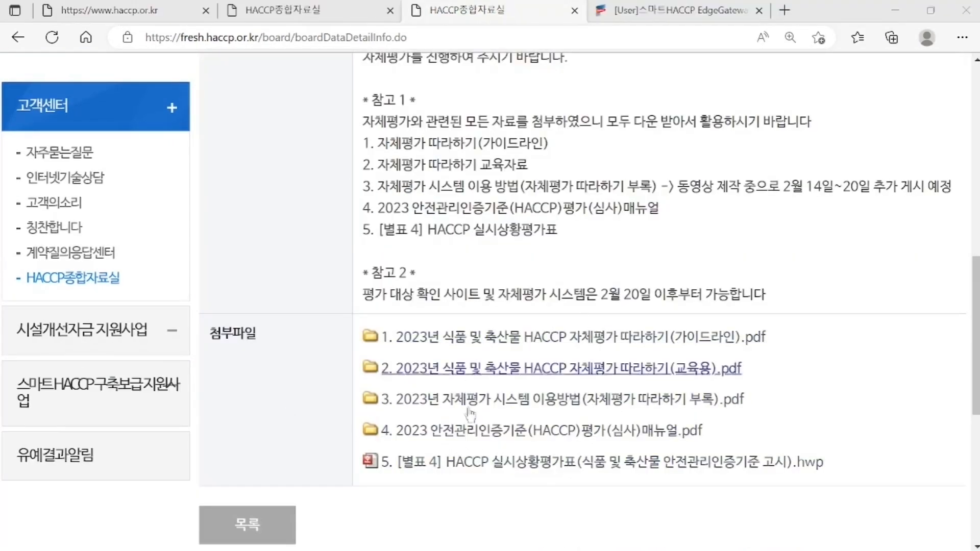
- Register a new self-evaluation with the applicant's name and contact number, then save and continue
left_click(659, 7)
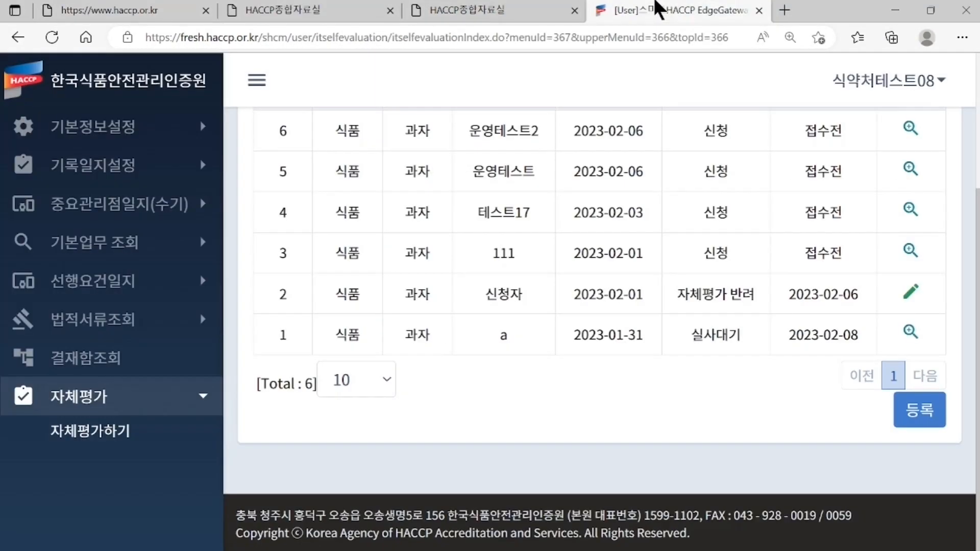
left_click(934, 427)
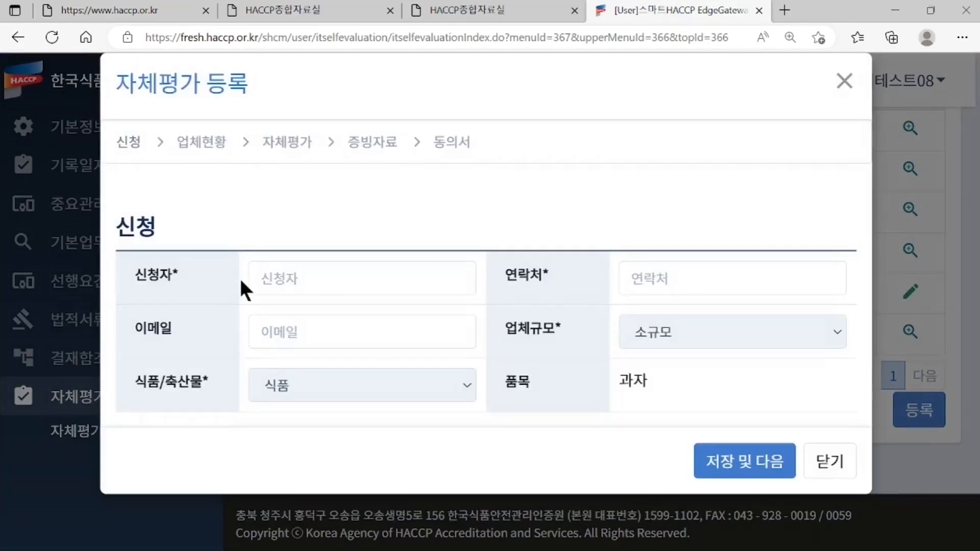
left_click(308, 278)
type("홍길동")
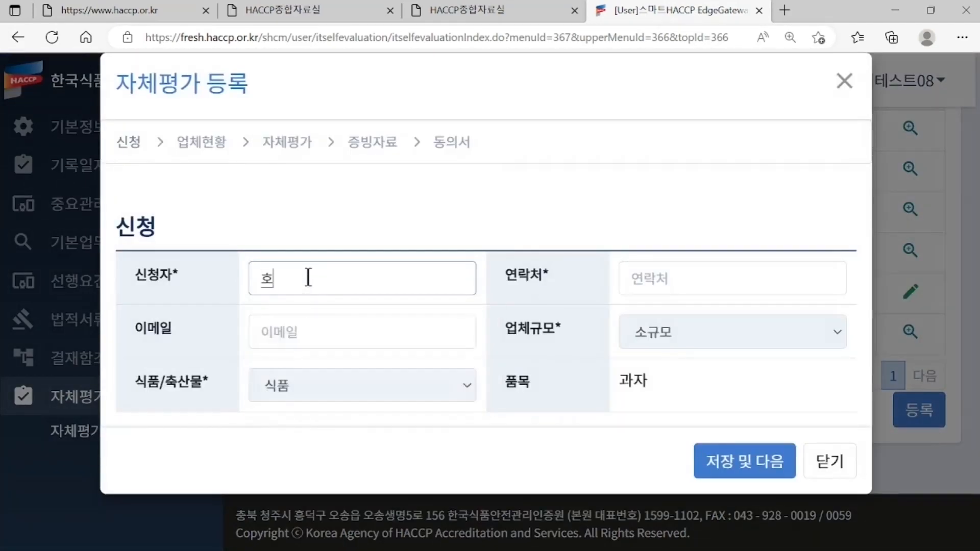
key("Tab")
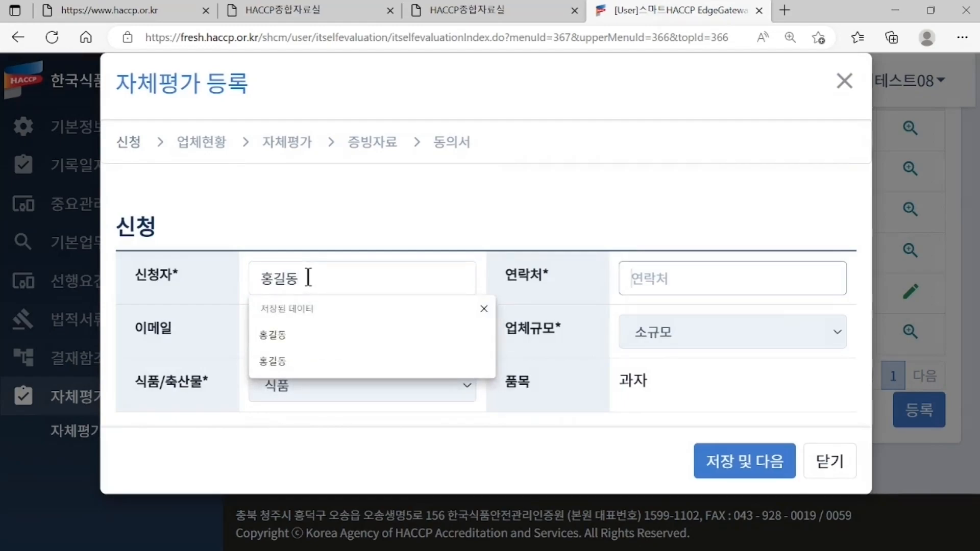
type("15991102")
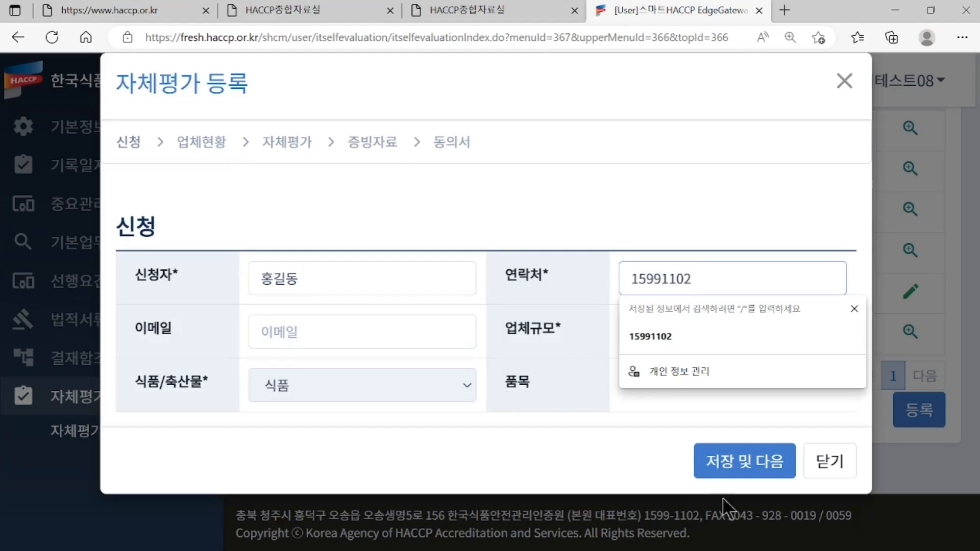
left_click(775, 462)
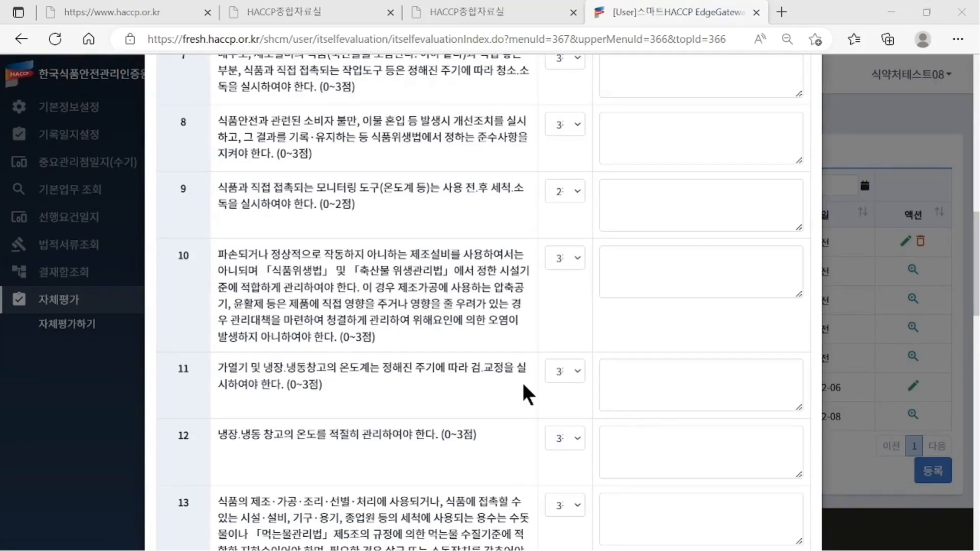
- Review the product type options and give every checklist item full marks
scroll(526, 395, "up", 15)
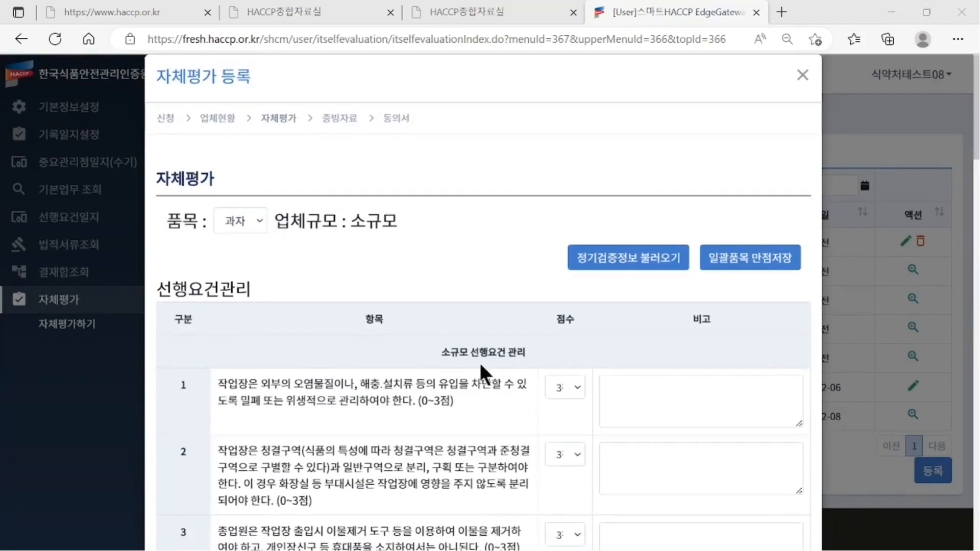
left_click(244, 222)
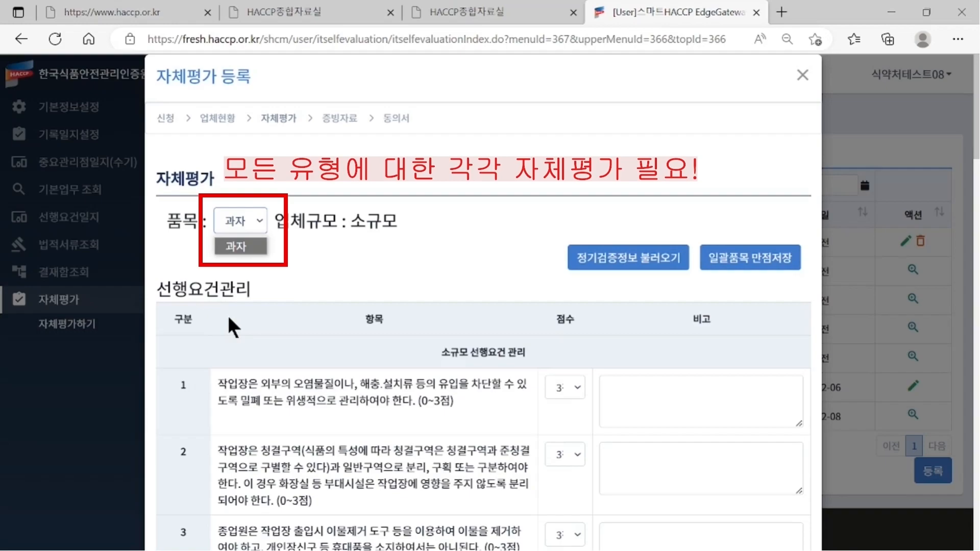
left_click(384, 253)
left_click(785, 257)
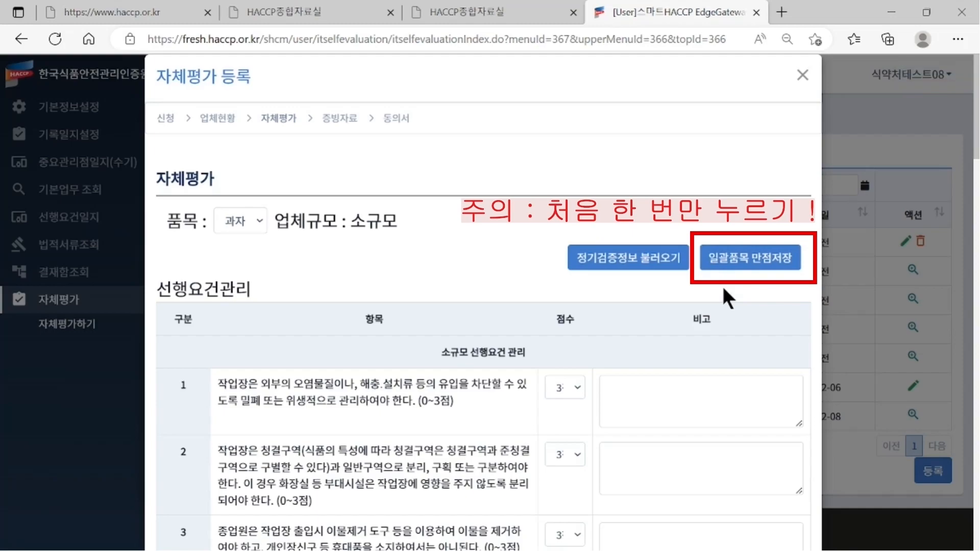
- Score item 1 at 1점 with remark '특이사항', then restore full marks on all items
left_click(559, 391)
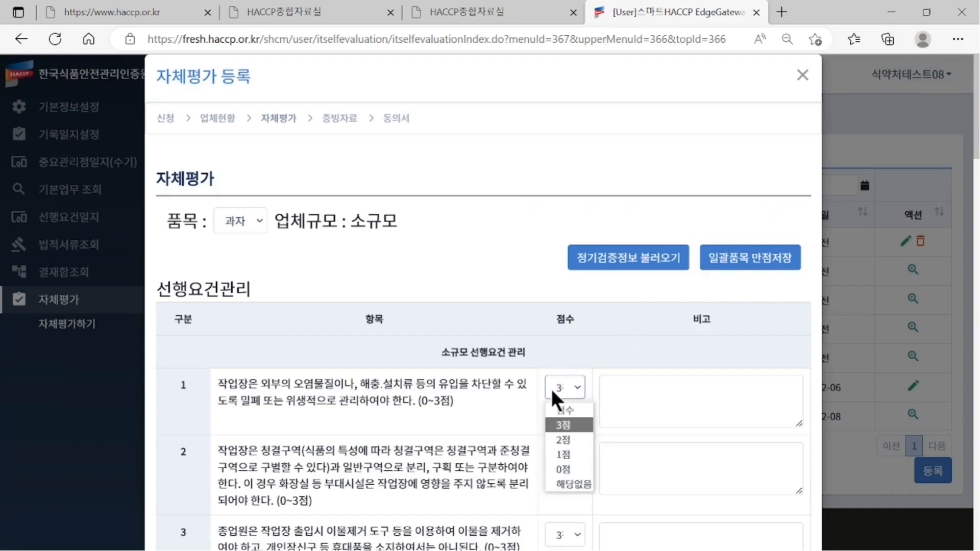
left_click(569, 459)
left_click(655, 377)
type("특이사항")
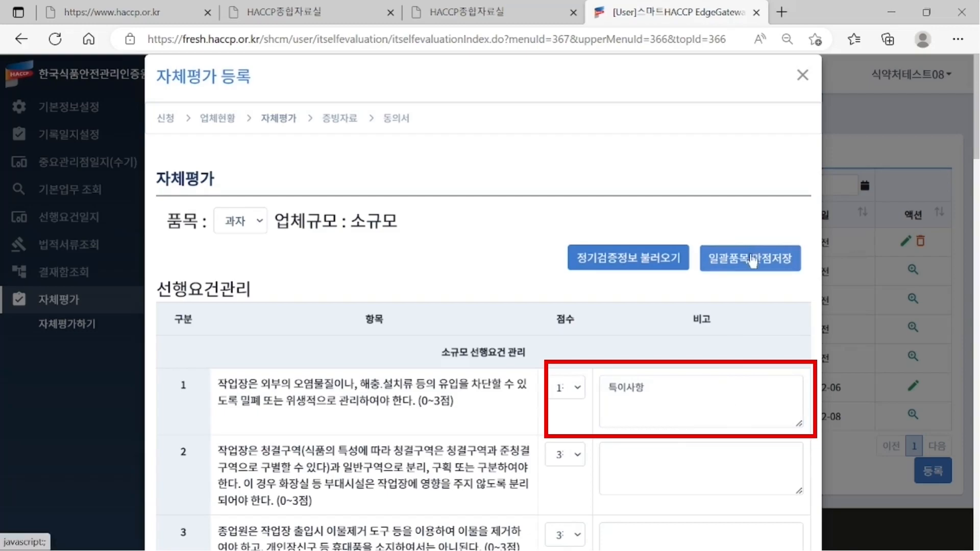
left_click(752, 260)
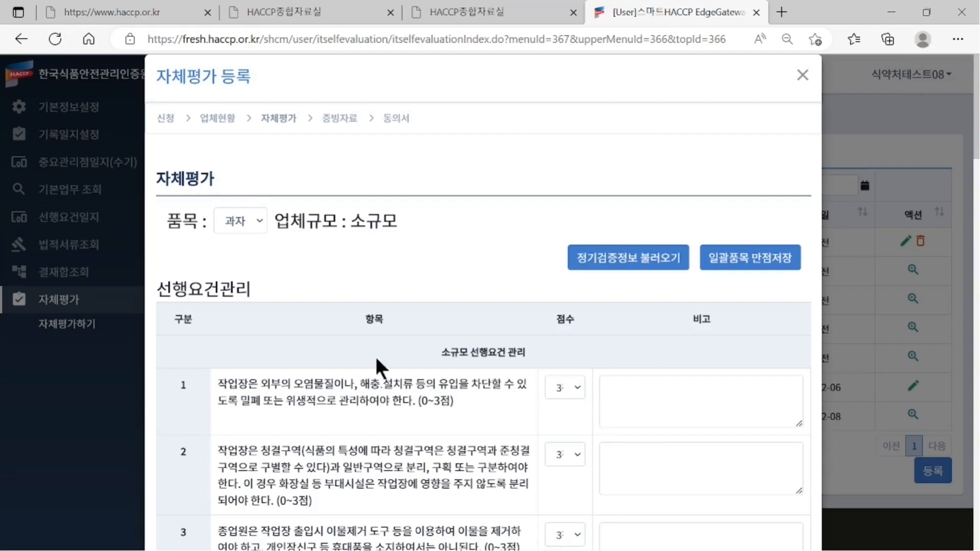
left_click(572, 393)
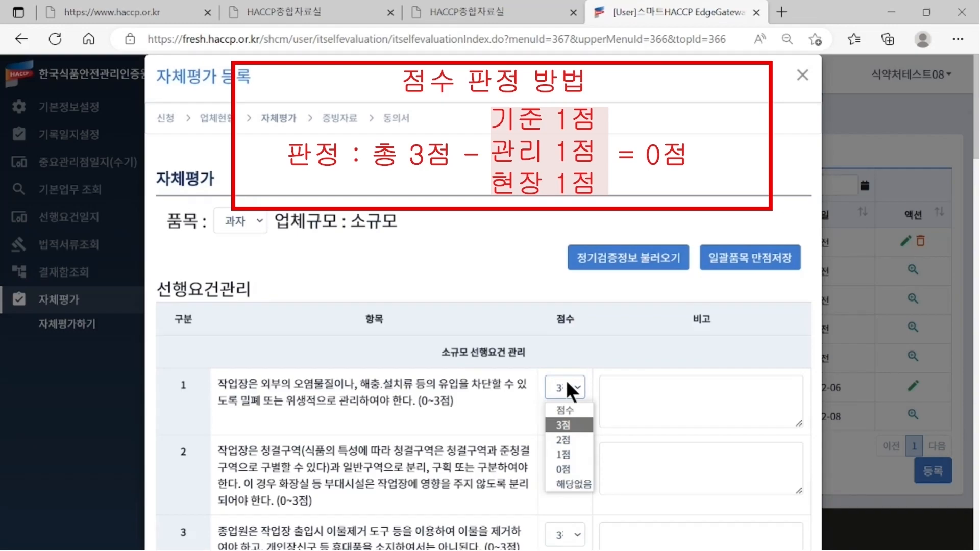
- Set item 1 to 0점 and note sealing shortfalls under [기준 미흡] and [관리 미흡] in its remark
left_click(564, 469)
left_click(616, 405)
type("[기준 | ㅎ")
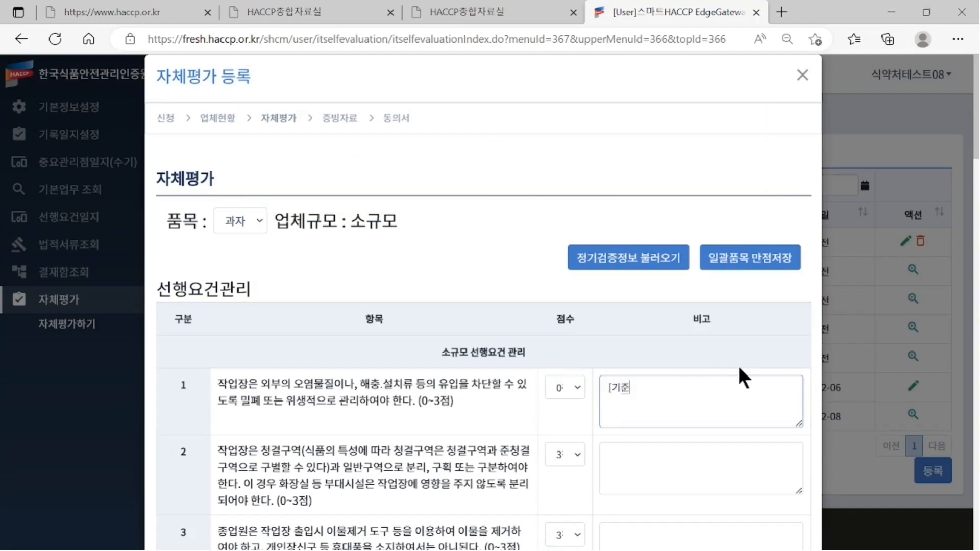
key("BackSpace")
key("BackSpace")
type("미흡]")
key("Return")
type("- 밀폐 등 관리 기준서 반영 미흡")
key("Return")
type("[")
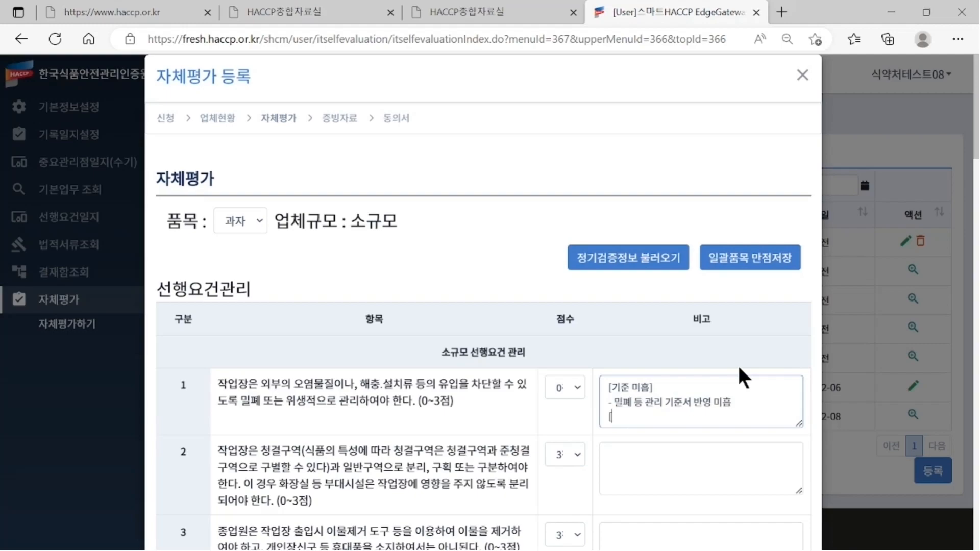
type("관리 미흡]")
key("Return")
type("- ")
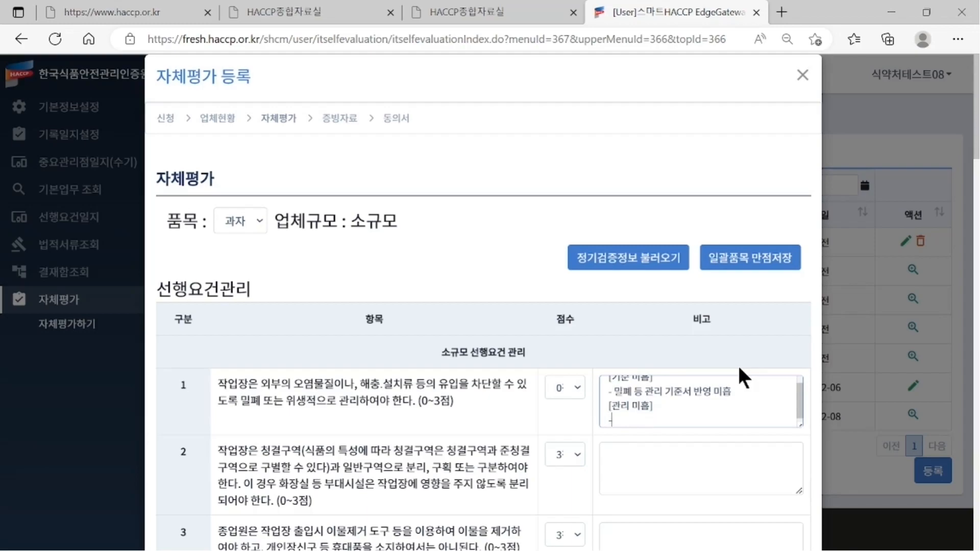
type("밀폐 등 걸록일지 작성 또")
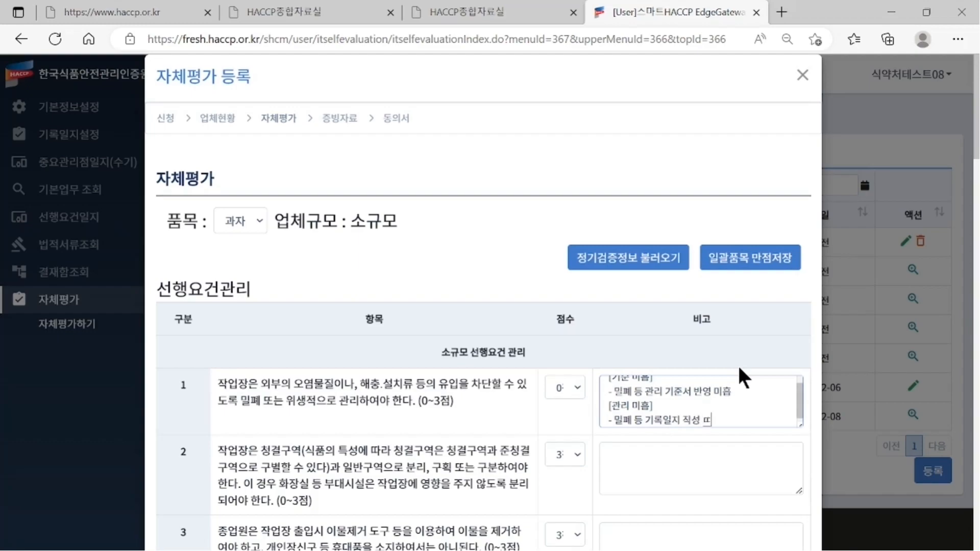
type("는 개선조치 기록 미흡")
- Add a [현장 미흡] line noting the entrance doors (원료 완제품) lack proper sealing
key("Return")
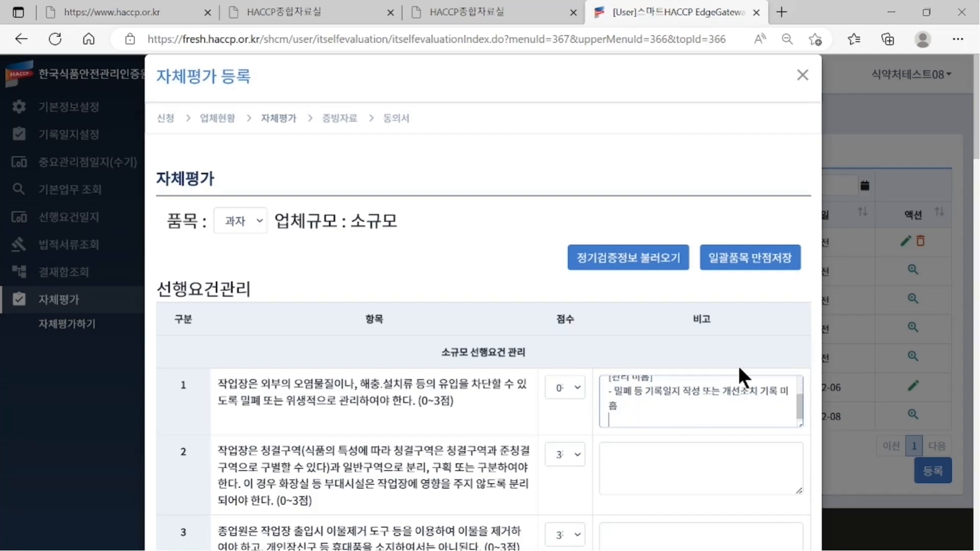
type("[현장 미흡]")
key("Return")
type("-")
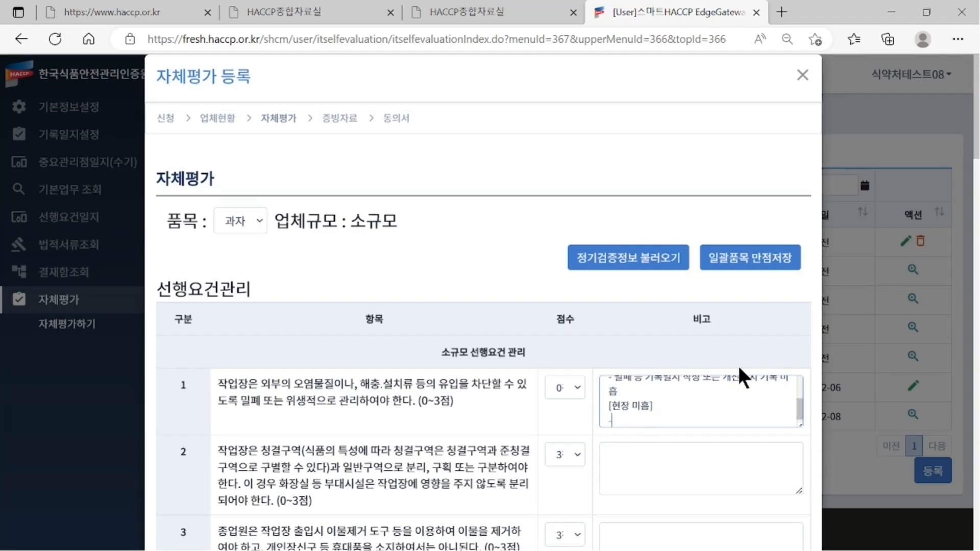
type(" 하장 출입")
type("문")
type("(")
type("원료 완제품")
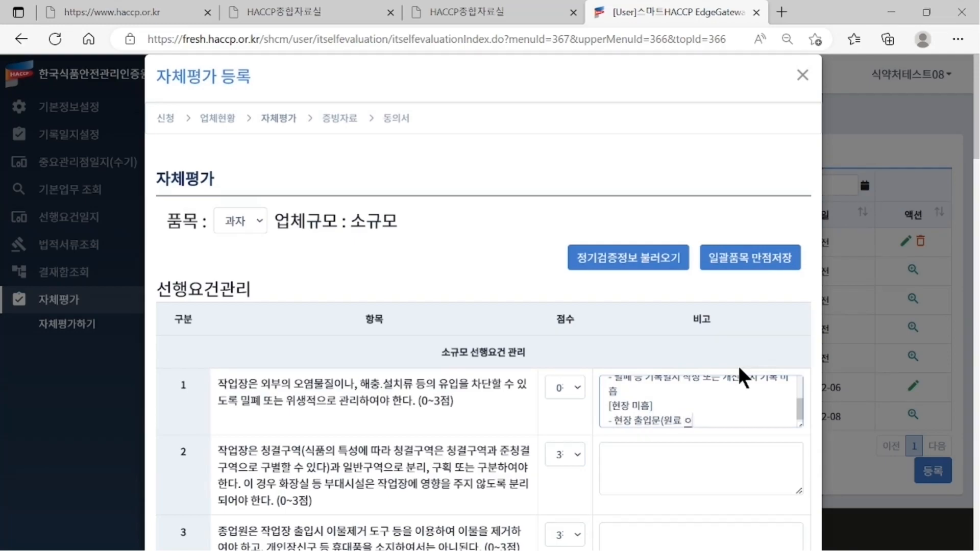
type(")")
type(" 등")
type(" 있음")
key("BackSpace")
key("BackSpace")
key("BackSpace")
key("BackSpace")
type("밀폐 미흡")
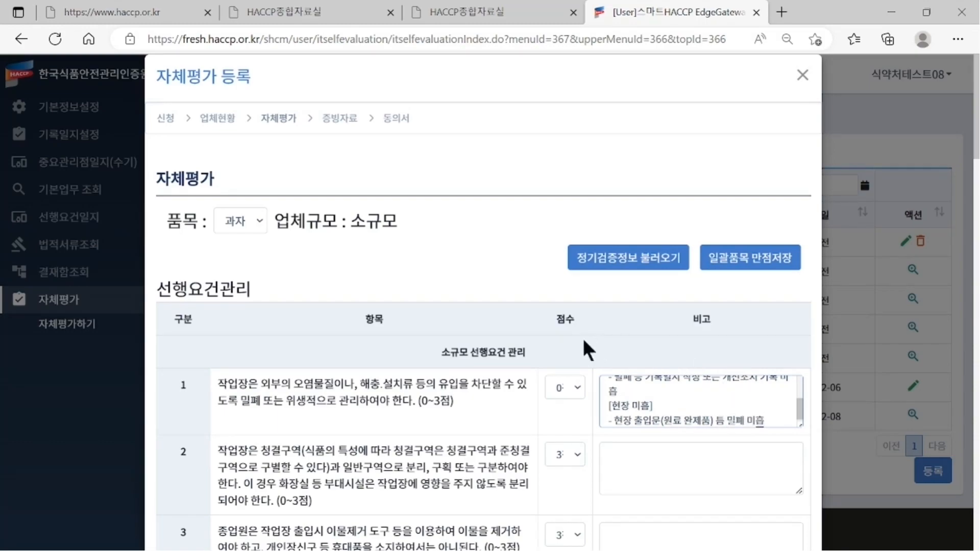
- Give item 6 2점 with a [현장 미흡] remark on worker cleanliness management
scroll(498, 332, "down", 5)
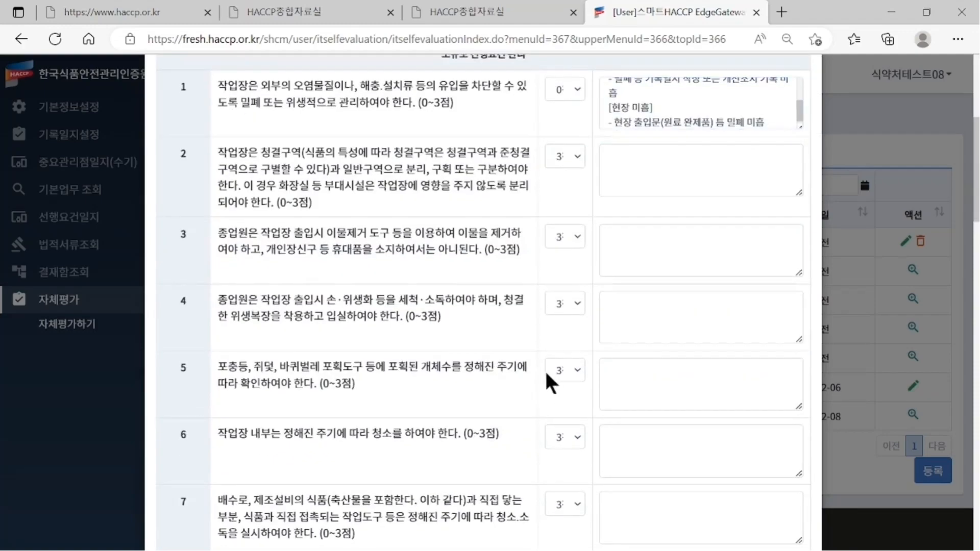
scroll(428, 402, "down", 1)
scroll(427, 403, "down", 1)
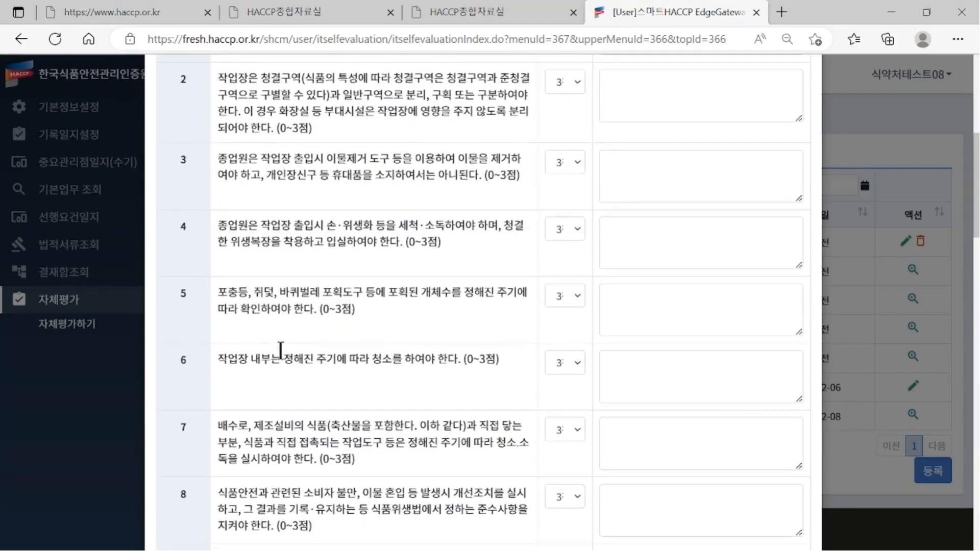
left_click(569, 363)
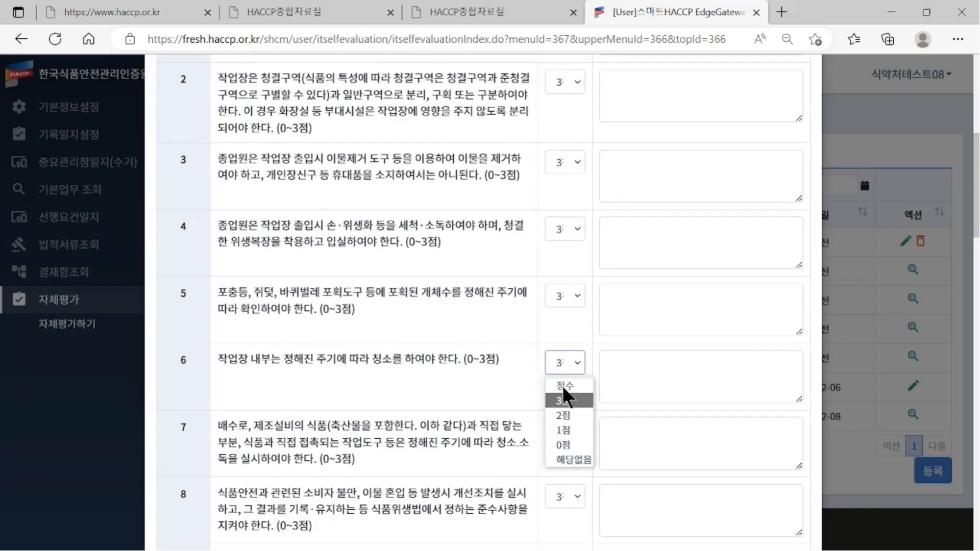
left_click(565, 419)
left_click(629, 365)
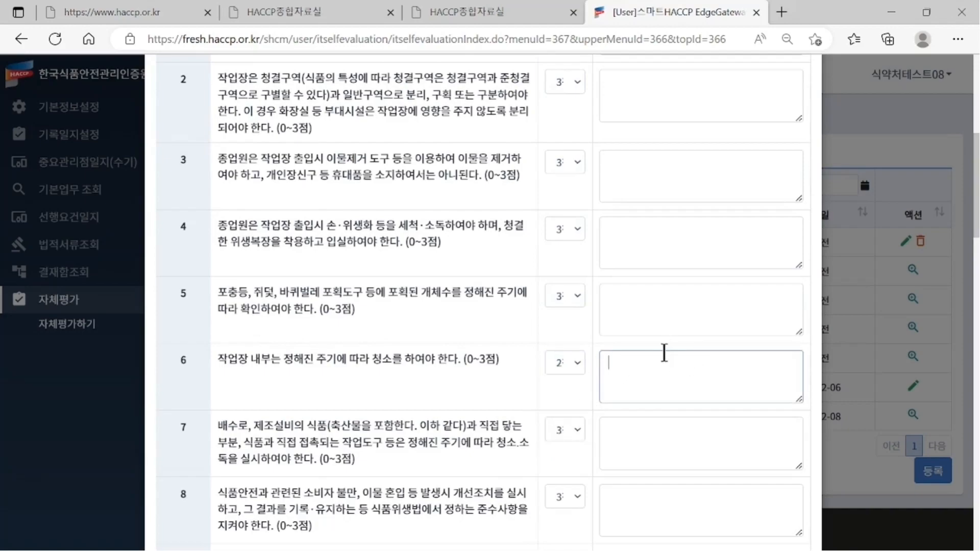
type("[현장 미흡]처")
key("BackSpace")
key("BackSpace")
type("- 직업자")
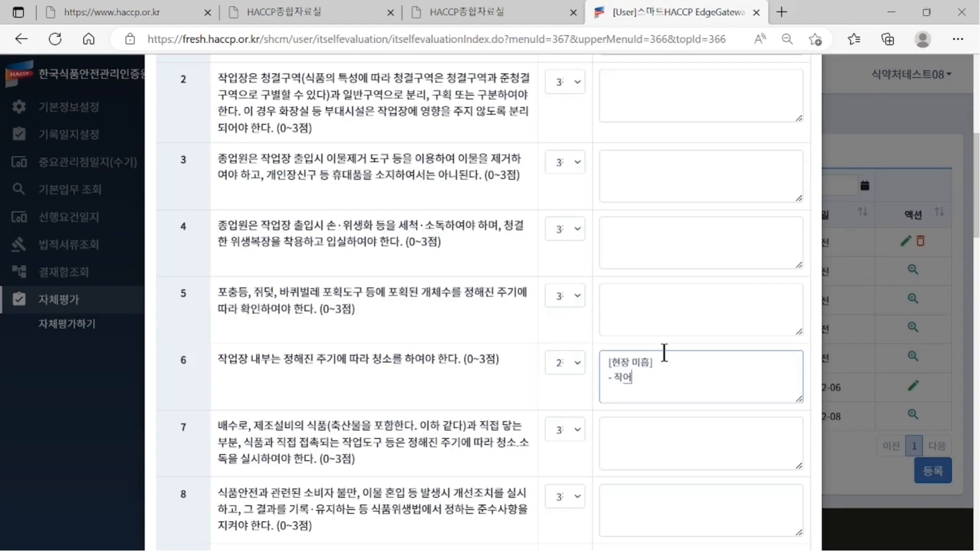
type("ㅇ 청결과")
type("ㄴ리 미흡")
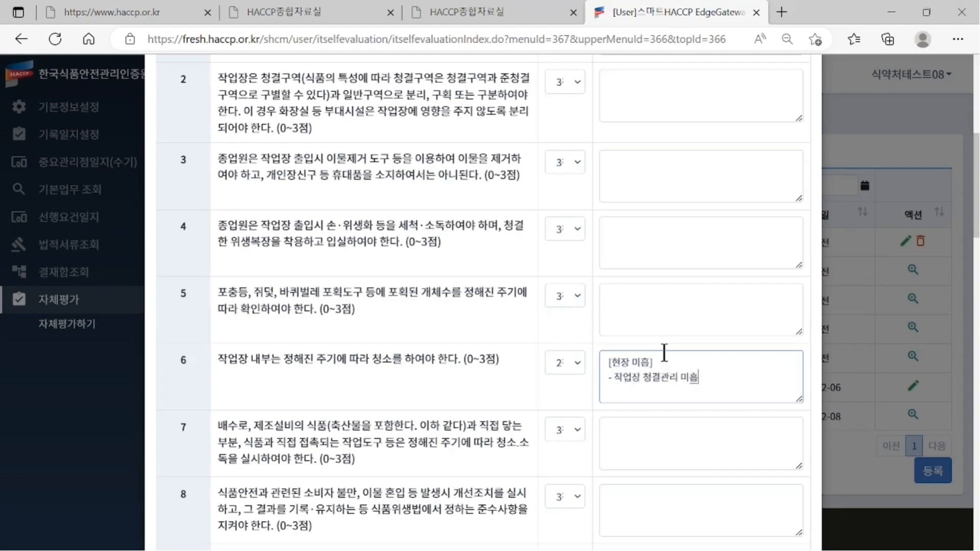
- Mark item 12 해당없음 with remark '냉장 냉동창고 미운영'
scroll(595, 329, "down", 6)
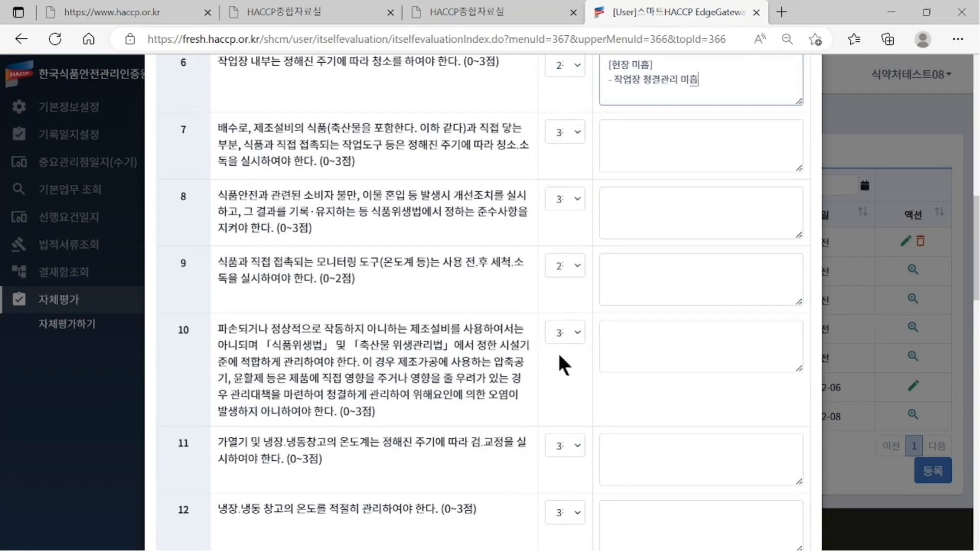
scroll(556, 353, "down", 3)
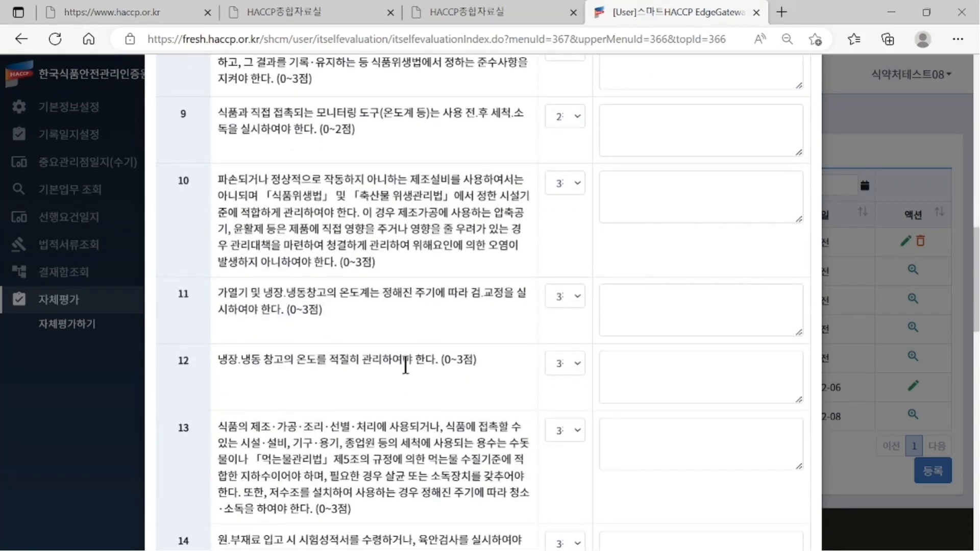
scroll(363, 363, "up", 3)
left_click_drag(333, 362, 441, 363)
scroll(441, 365, "down", 1)
scroll(441, 363, "down", 2)
left_click_drag(227, 343, 477, 344)
left_click(560, 346)
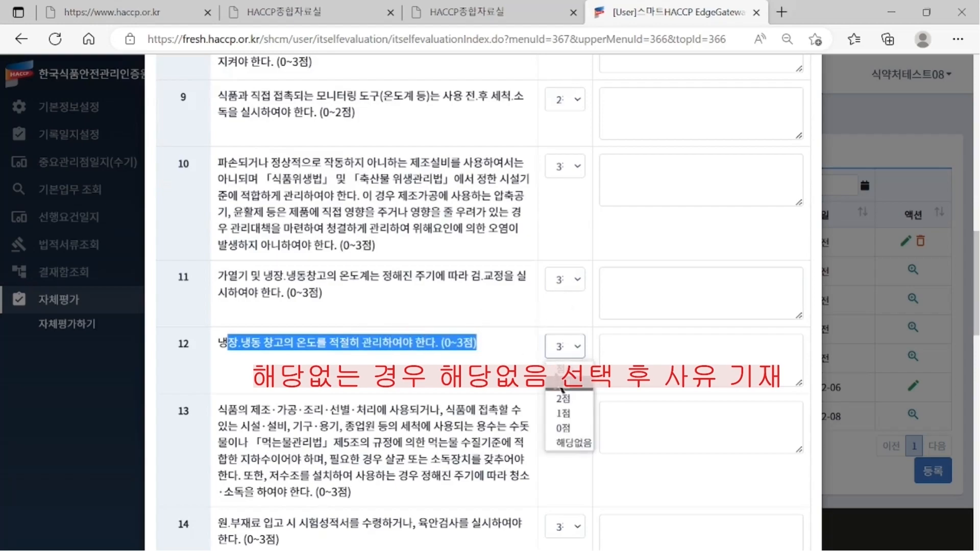
left_click(562, 441)
left_click(643, 351)
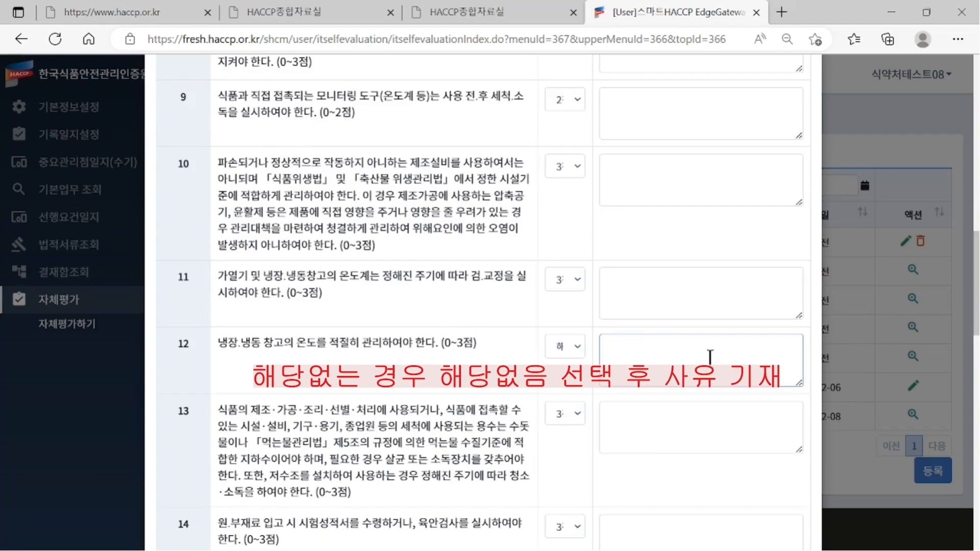
type("냉장 냉도")
type("ㅇ창고")
type(" 미운영")
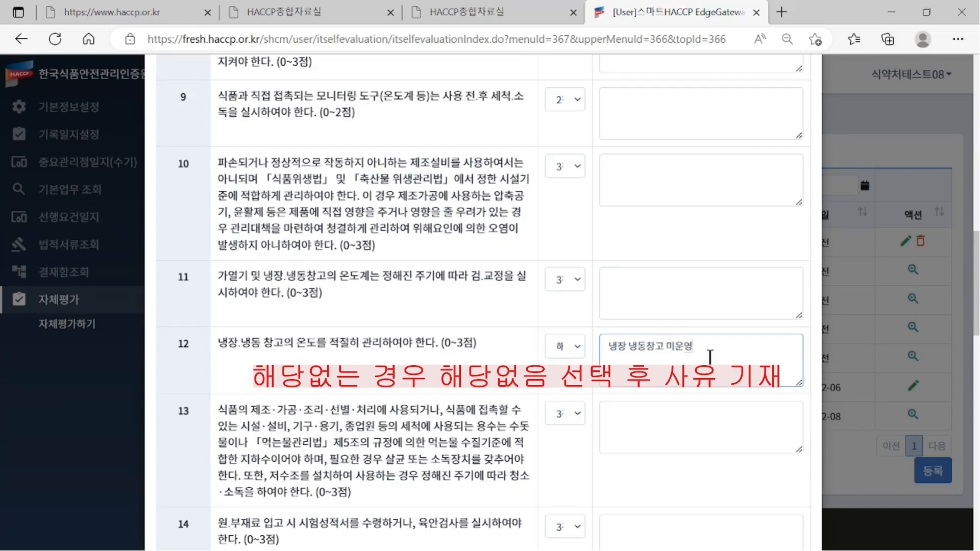
left_click(497, 346)
- Review the HACCP관리 scores, keeping item 1 at 5점 and monitoring item 4 at 10점
scroll(498, 345, "down", 5)
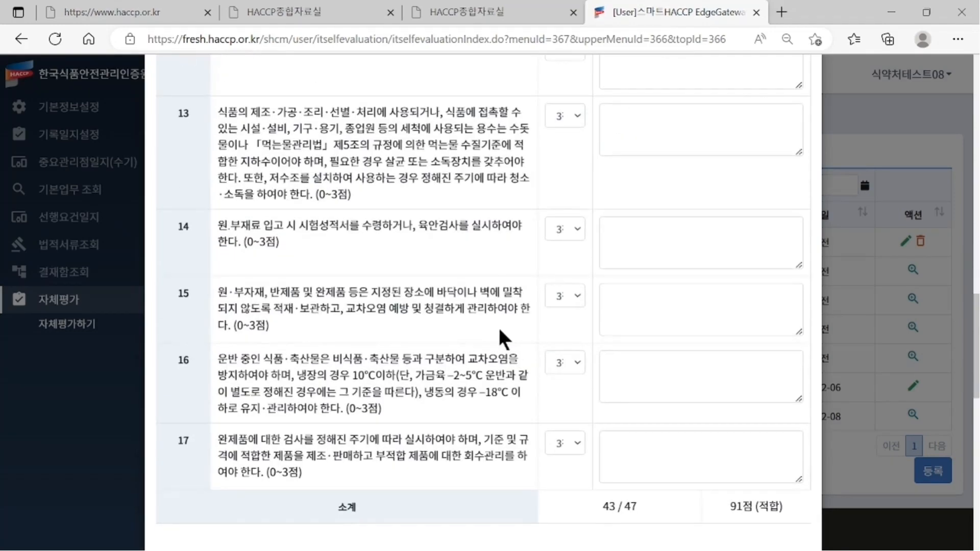
scroll(498, 327, "down", 3)
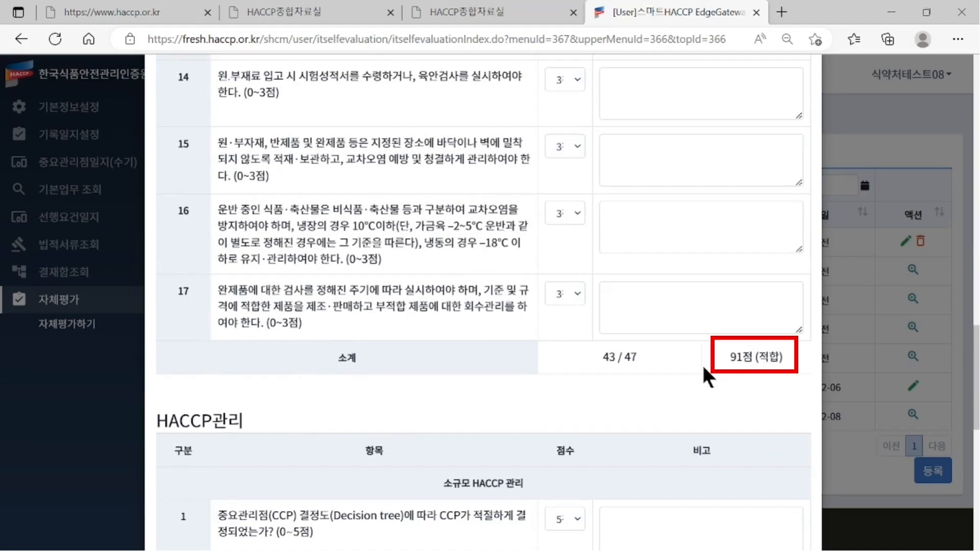
scroll(701, 364, "down", 6)
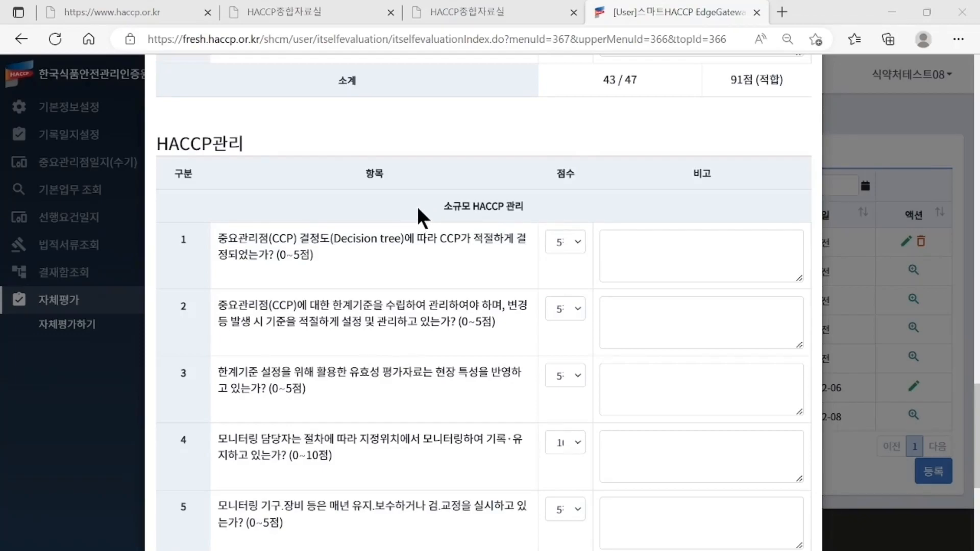
left_click(577, 238)
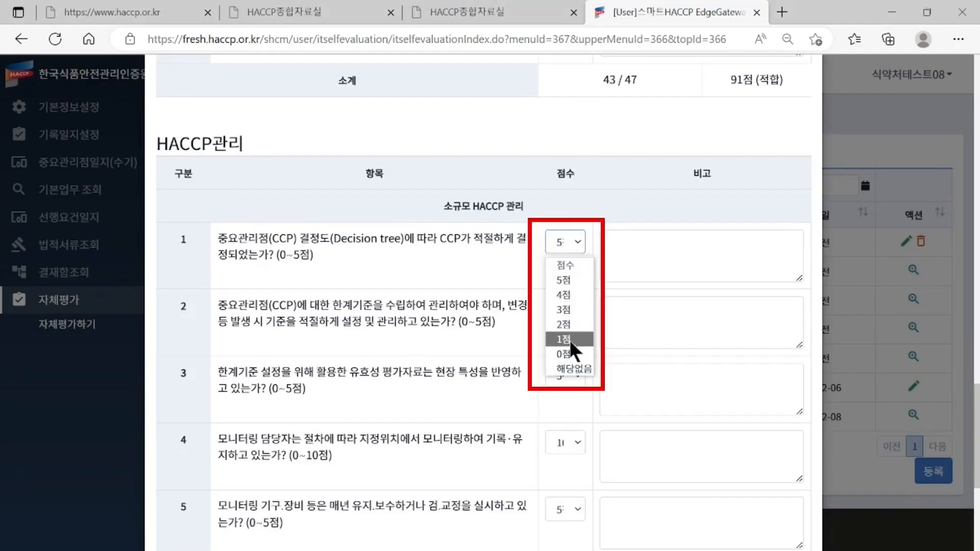
left_click(500, 352)
scroll(499, 339, "down", 4)
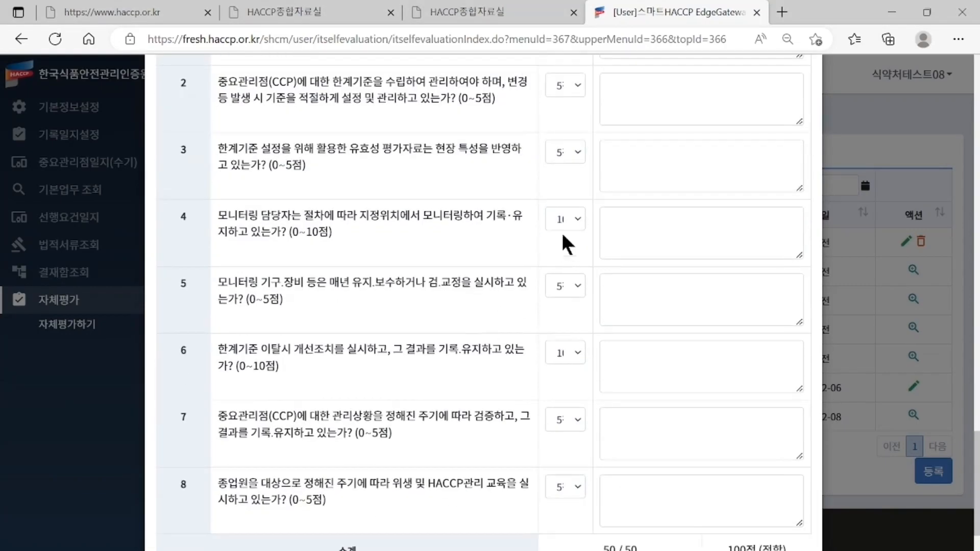
left_click(567, 219)
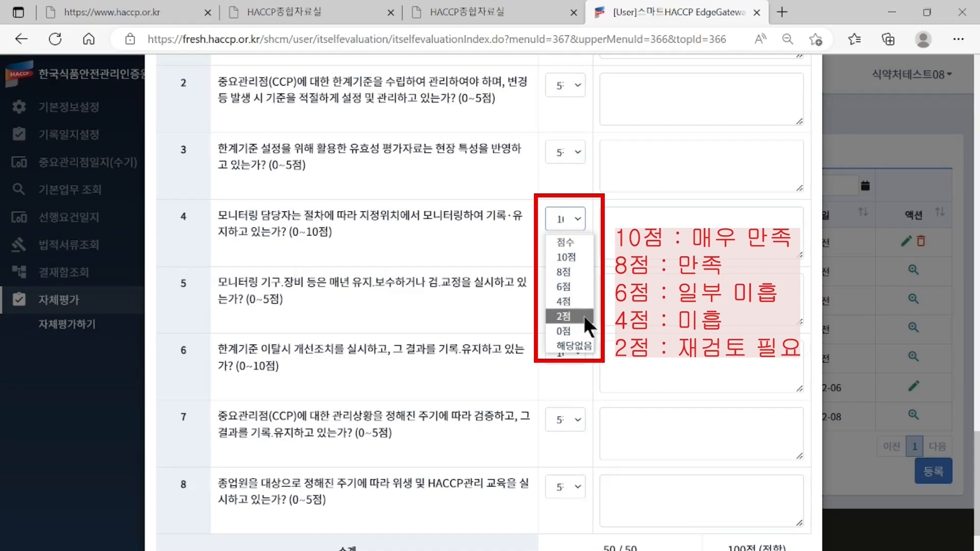
left_click(427, 253)
scroll(427, 252, "up", 5)
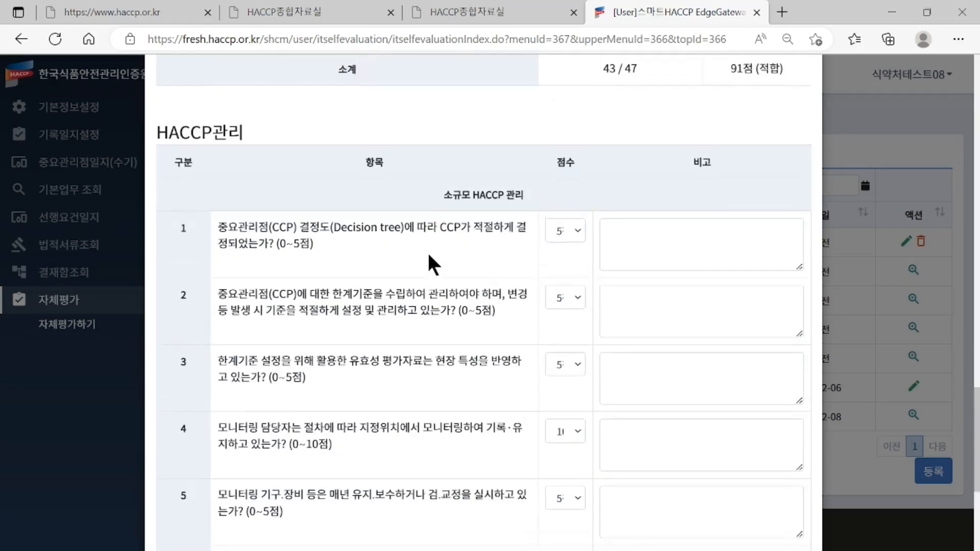
left_click(572, 251)
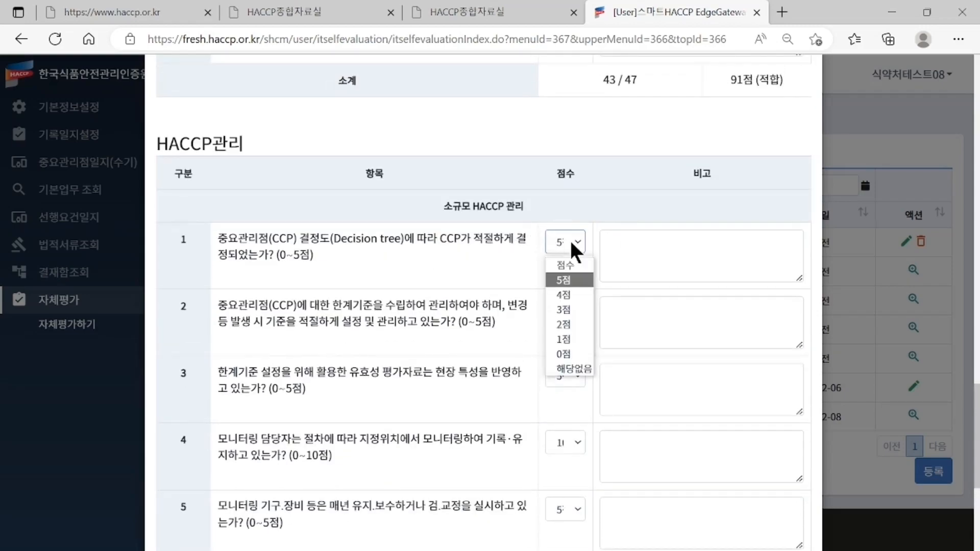
- Set HACCP관리 item 1 to 3점 with an [일부 미흡] remark on 공정흐름도 and CCP 결정도 revisions
left_click(572, 310)
left_click(642, 242)
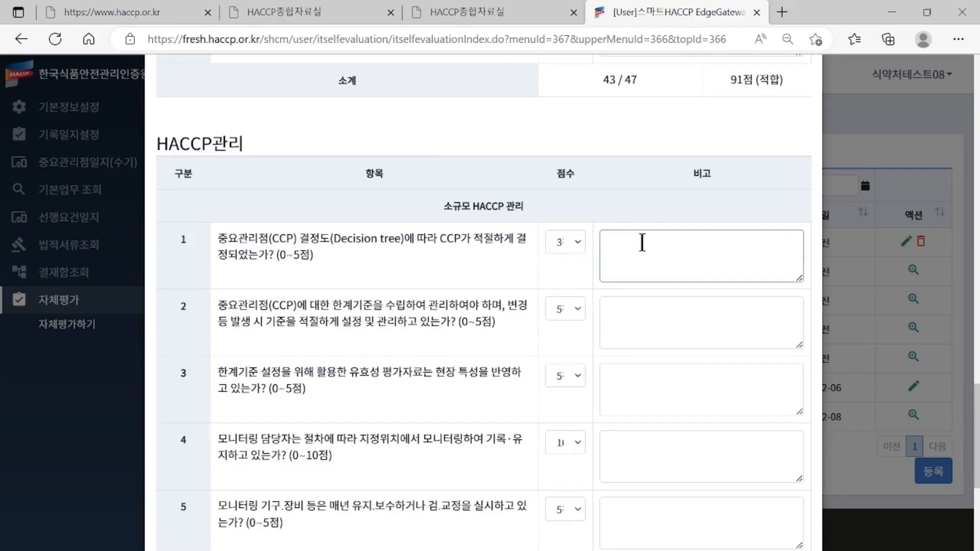
type("[미")
key("BackSpace")
type("이")
type("ㄹ부 미흡")
type("]")
key("Return")
type("- 공정흐름도 보완 필요")
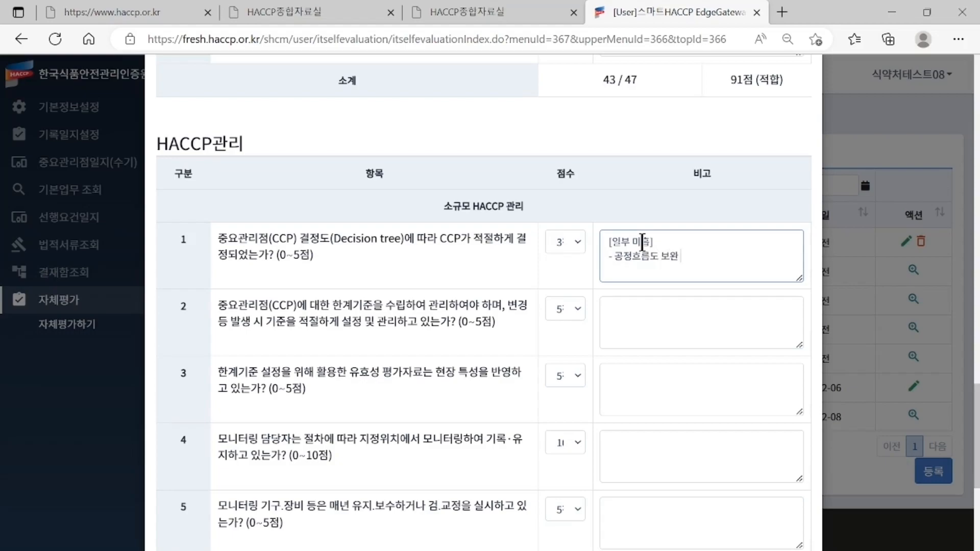
key("Return")
type("-")
type(" 보오ㄴ")
type(" 후")
type(" CCPㄱ")
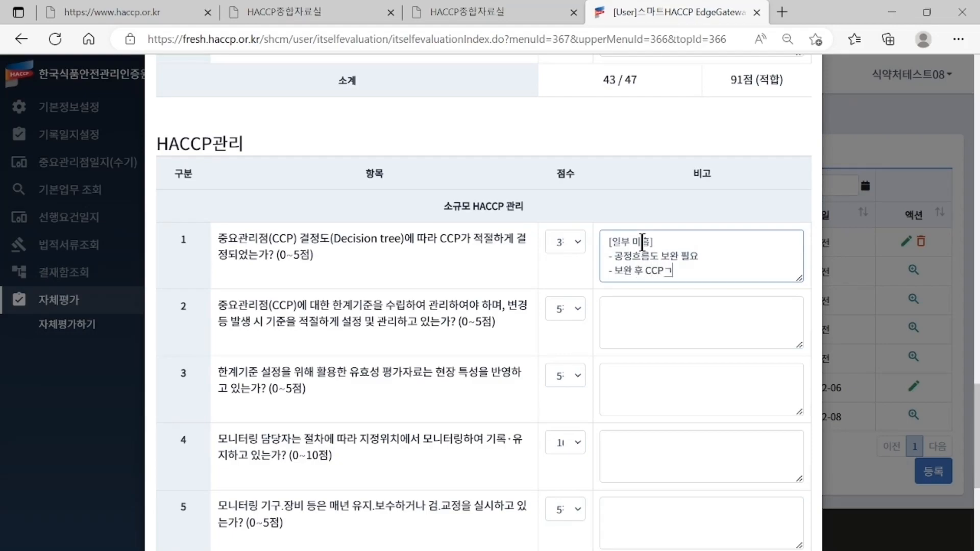
key("BackSpace")
type(" 결정도 반영 필요")
scroll(649, 358, "down", 5)
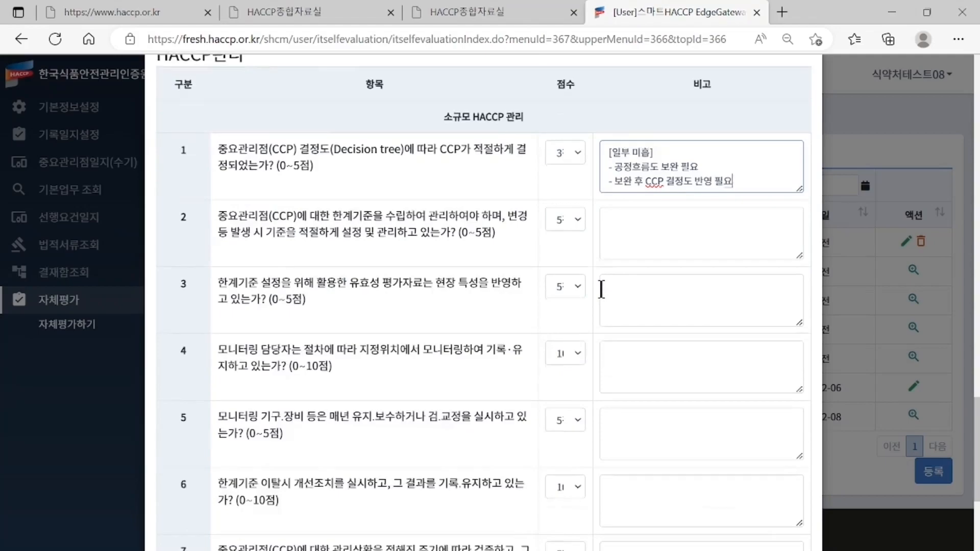
scroll(646, 498, "down", 2)
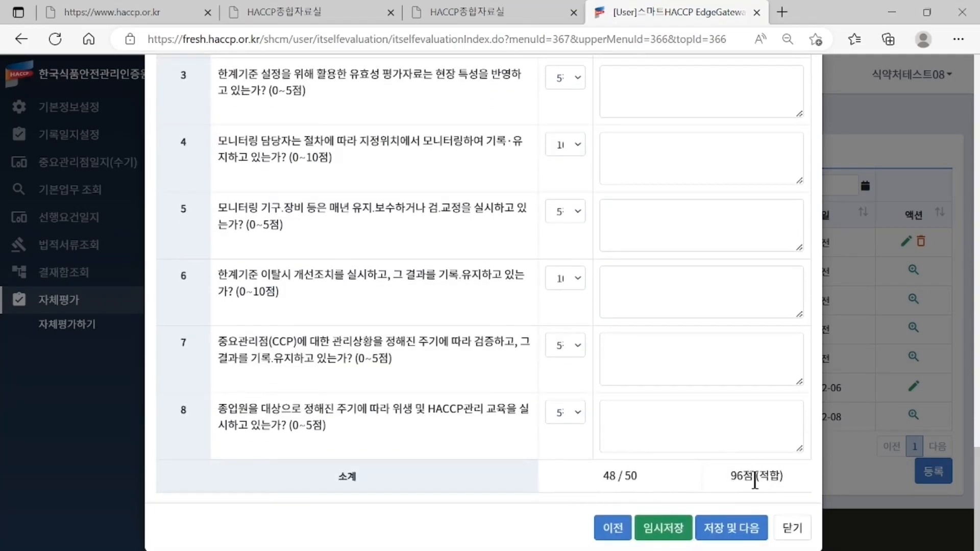
- Save the scores and remarks with 임시저장 and confirm the 처리 성공 message
scroll(662, 534, "up", 1)
left_click(660, 531)
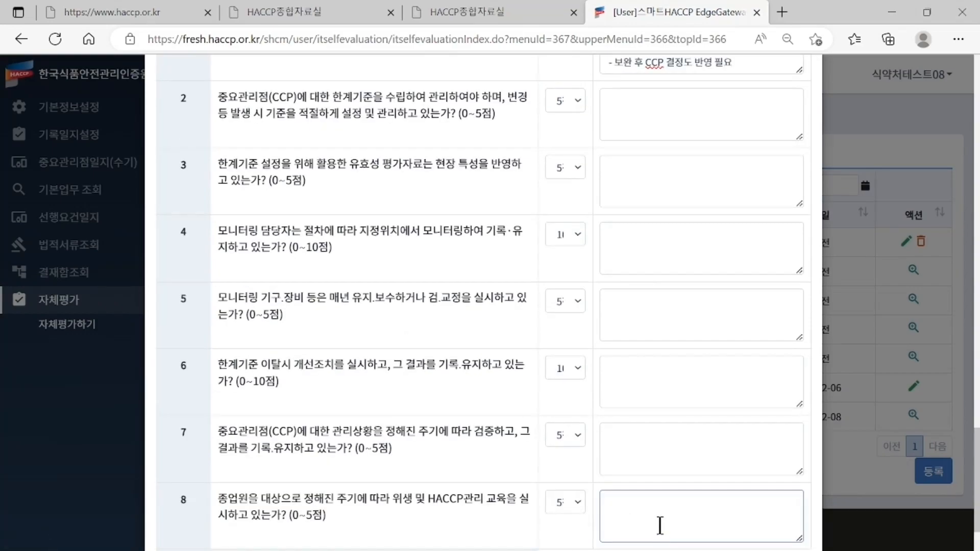
scroll(659, 522, "down", 2)
left_click(659, 526)
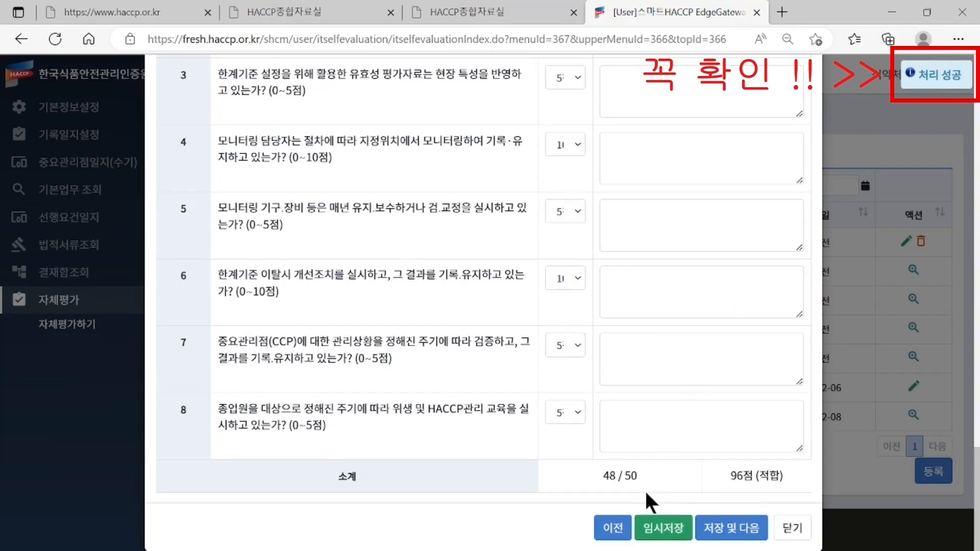
scroll(649, 494, "up", 1)
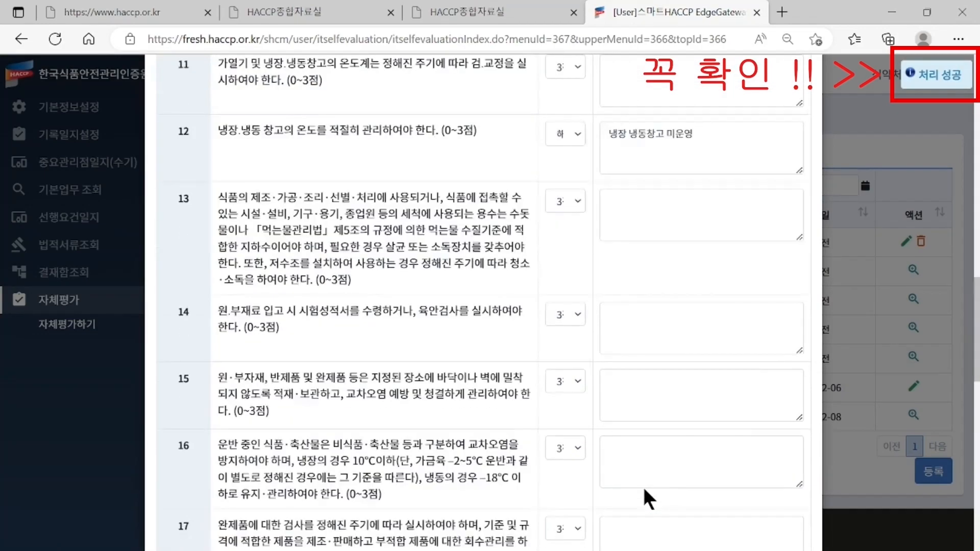
scroll(643, 485, "up", 5)
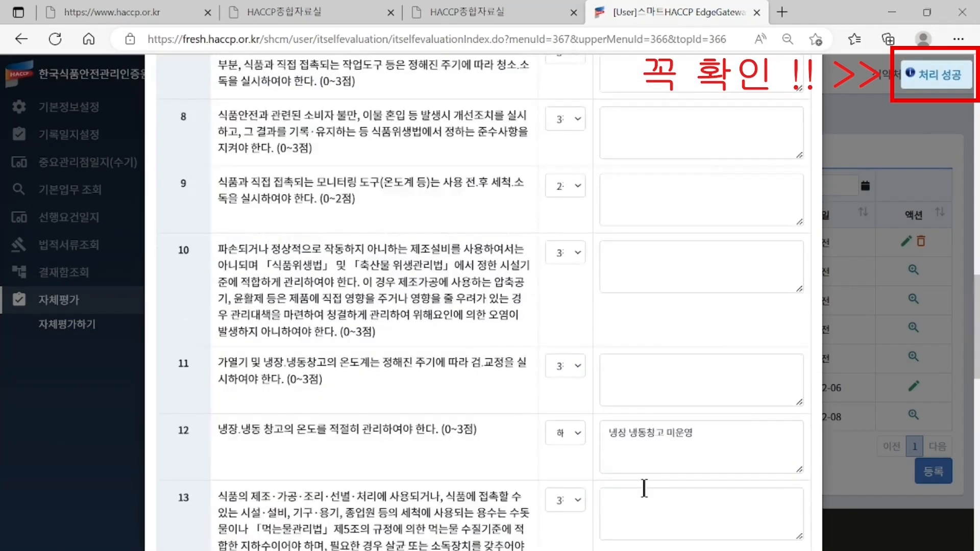
scroll(643, 485, "up", 12)
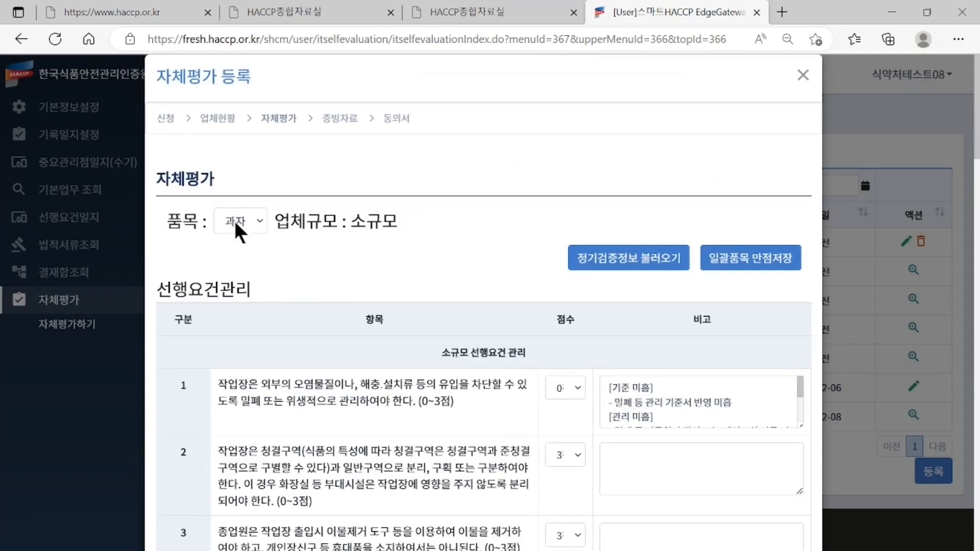
- Check the 품목 list, scroll through the items, and 임시저장 the evaluation again
left_click(247, 219)
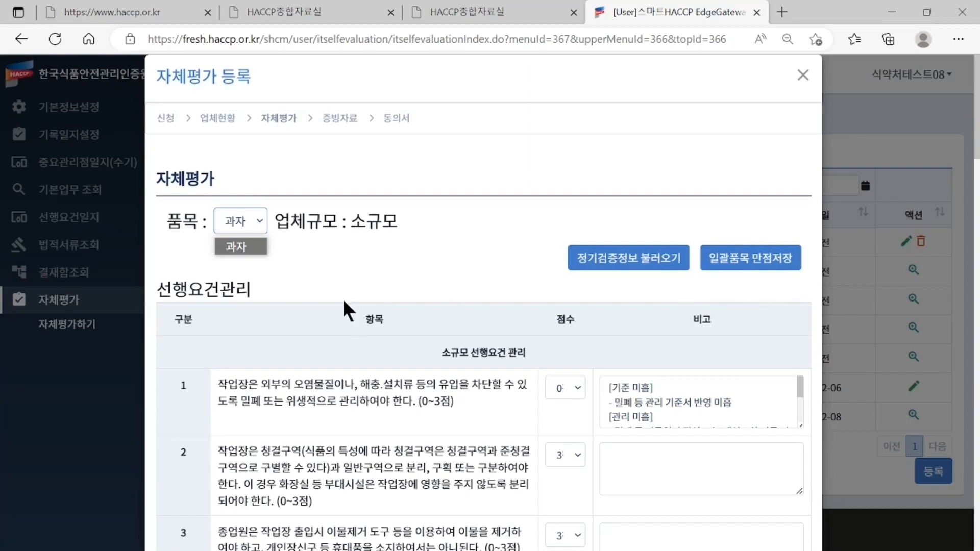
scroll(410, 294, "down", 12)
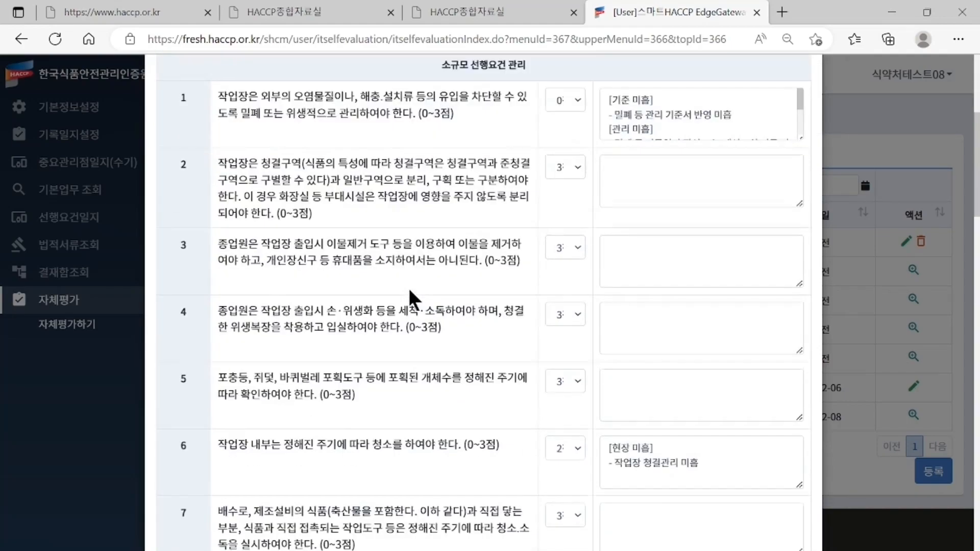
scroll(408, 287, "down", 5)
left_click(655, 314)
scroll(649, 326, "down", 15)
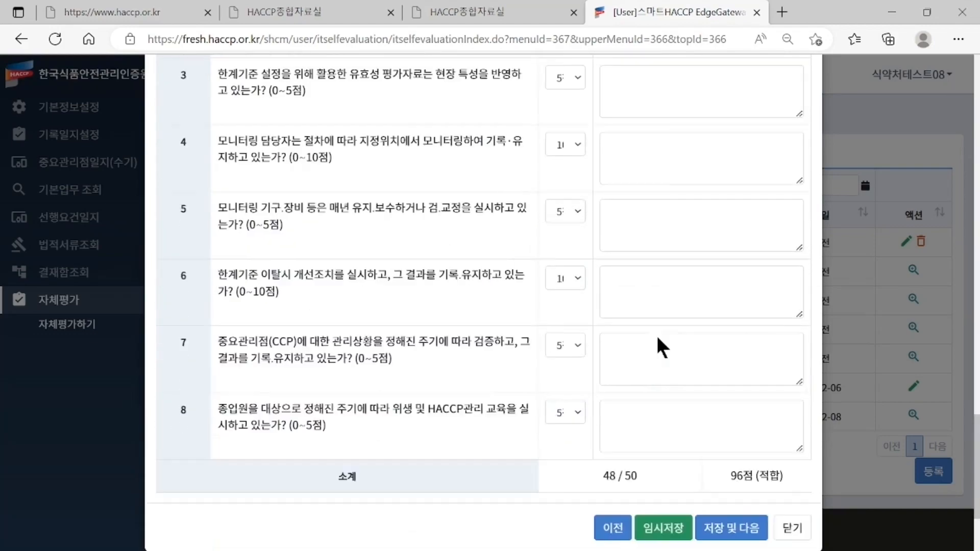
left_click(660, 531)
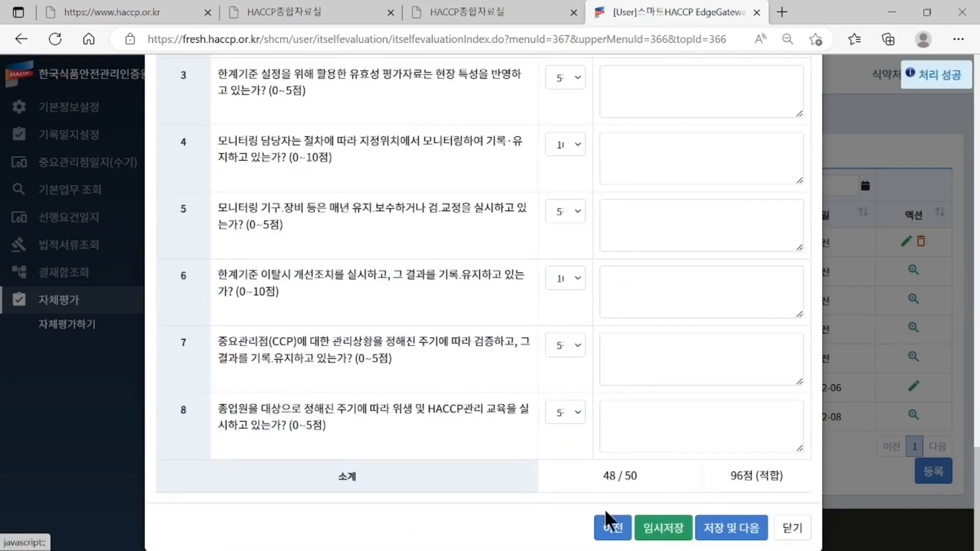
- Confirm 과자 remains the selected product type
scroll(451, 475, "up", 20)
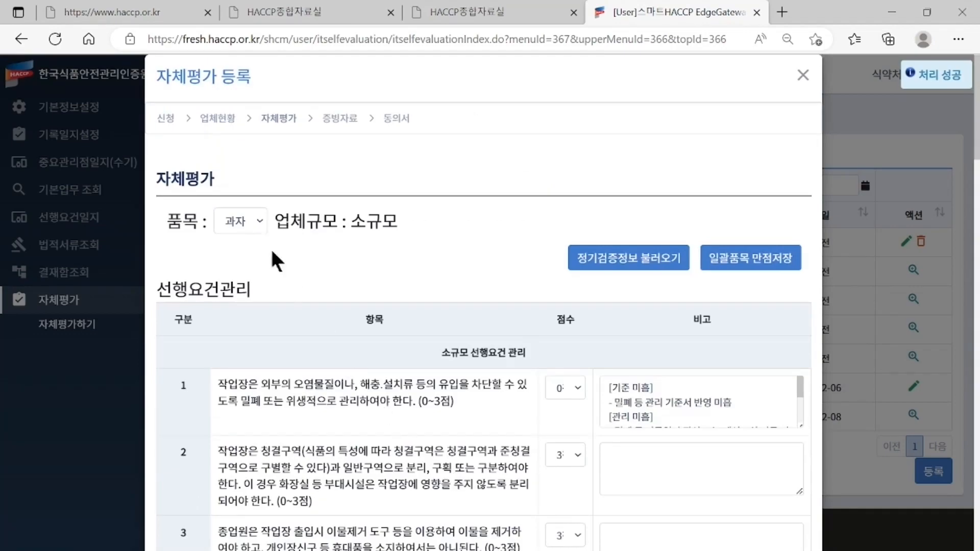
left_click(241, 221)
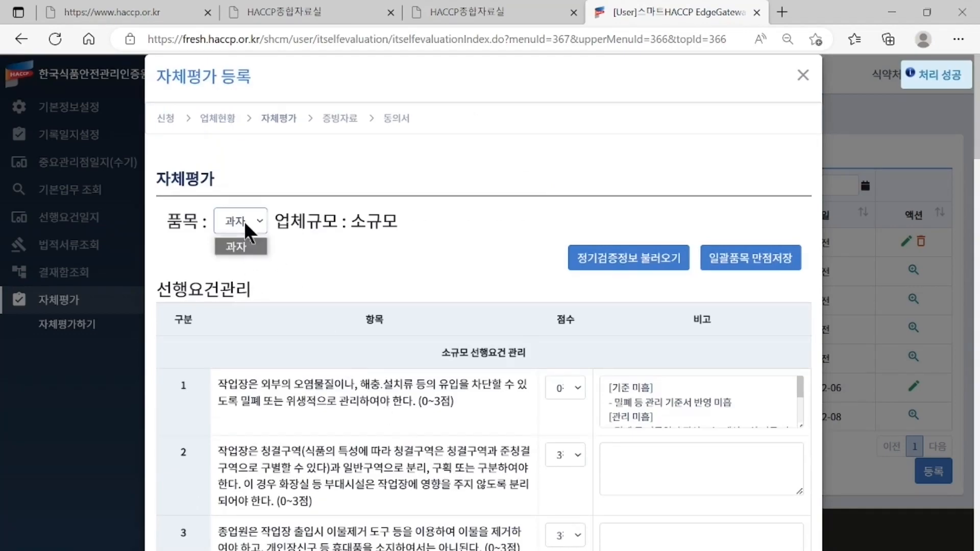
left_click(242, 276)
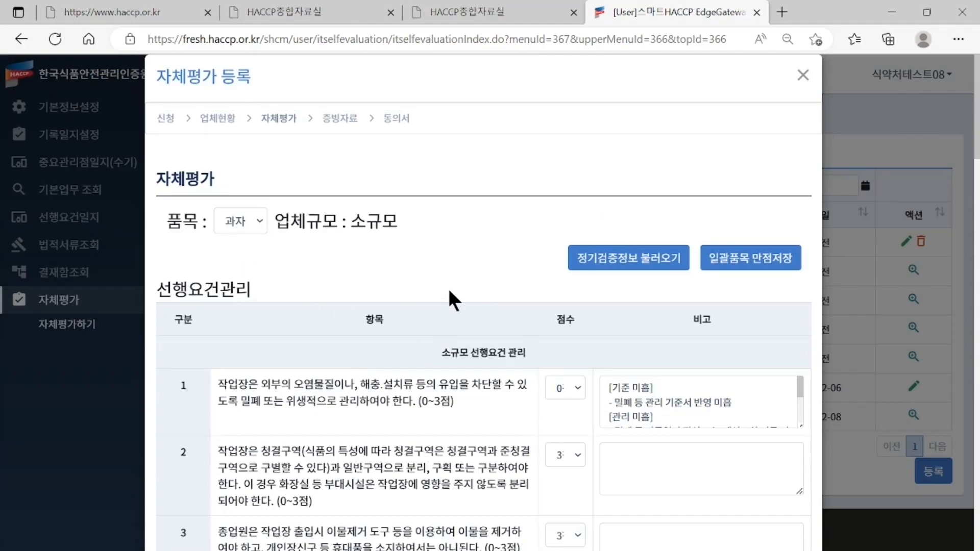
scroll(449, 287, "down", 15)
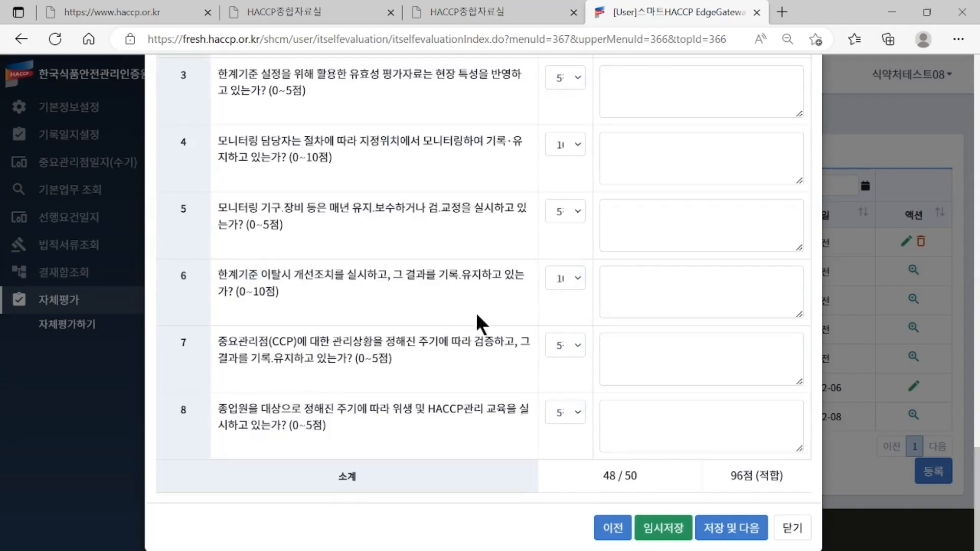
- Save the self-evaluation with 저장 및 다음 to reach the 증빙자료 list
left_click(732, 531)
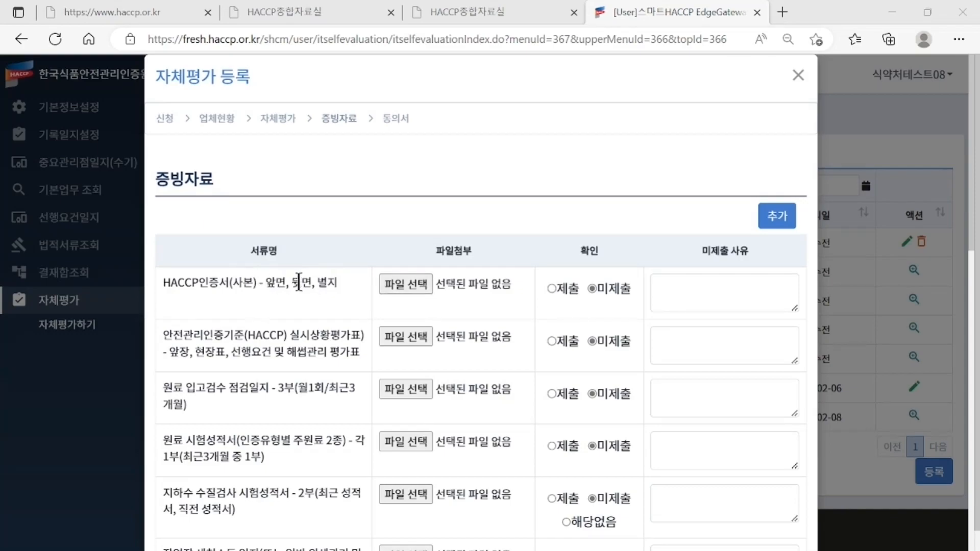
- Upload the '1. 해썹인증서' file to the HACCP인증서 row
left_click(407, 286)
left_click(405, 284)
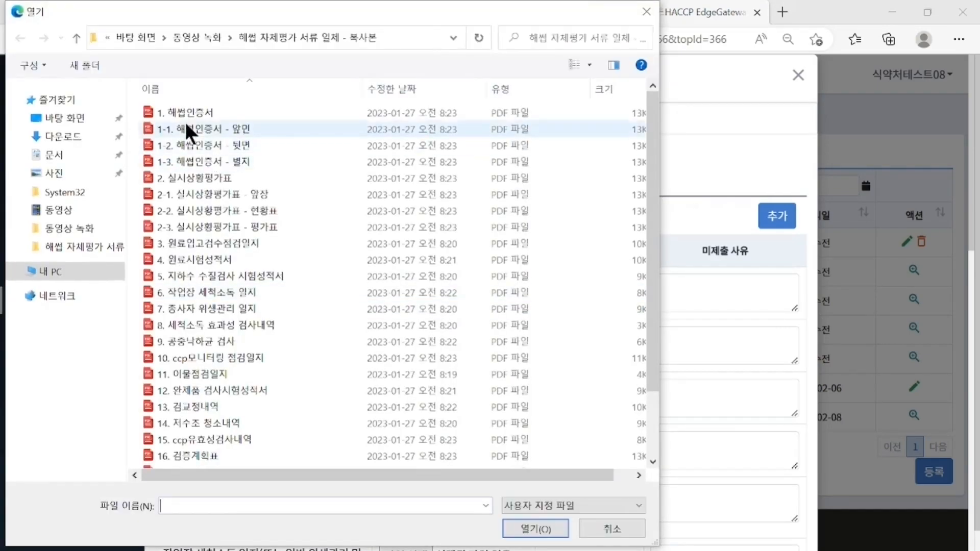
left_click(184, 113)
left_click(531, 530)
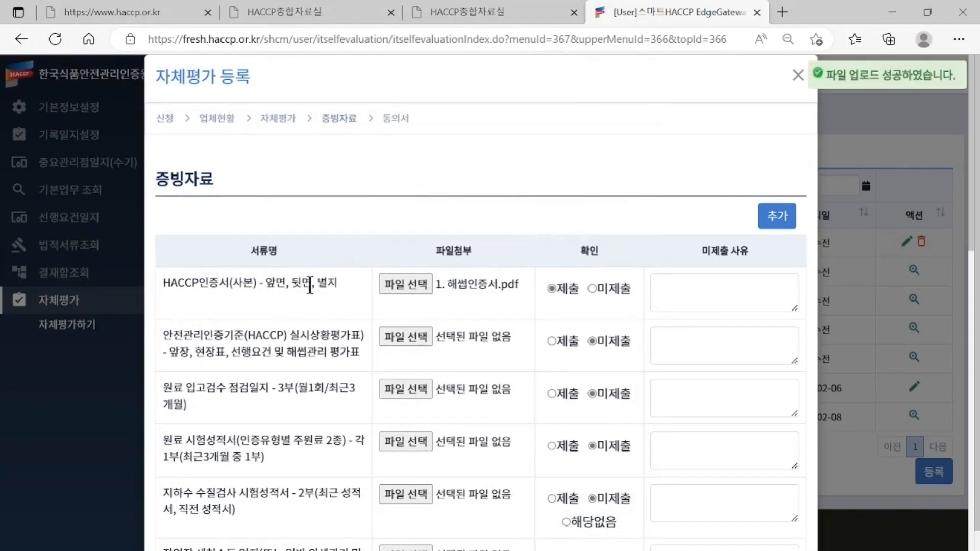
- Replace it with the three certificate files 1-1 앞면, 1-2 뒷면 and 1-3 별지
left_click(408, 288)
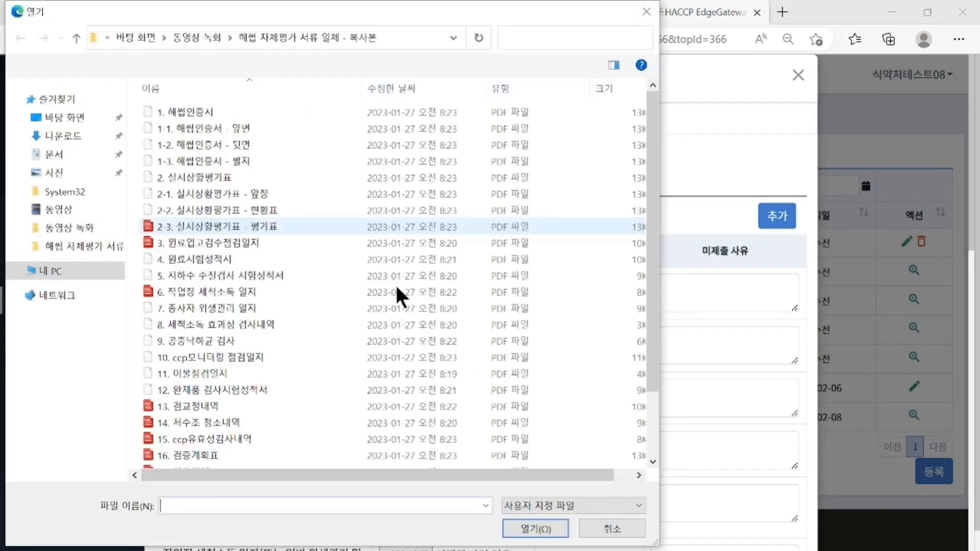
left_click(216, 125)
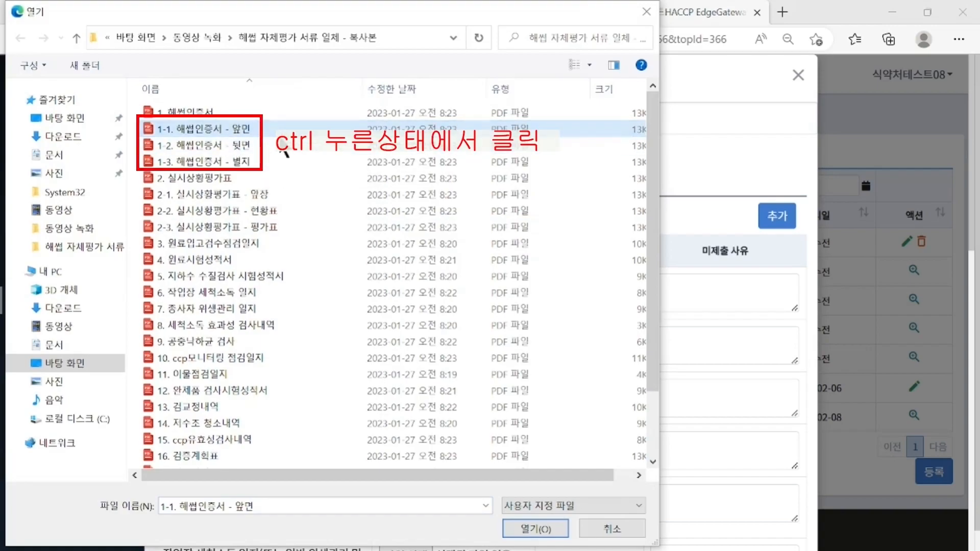
left_click(264, 147, "ctrl")
left_click(269, 161, "ctrl")
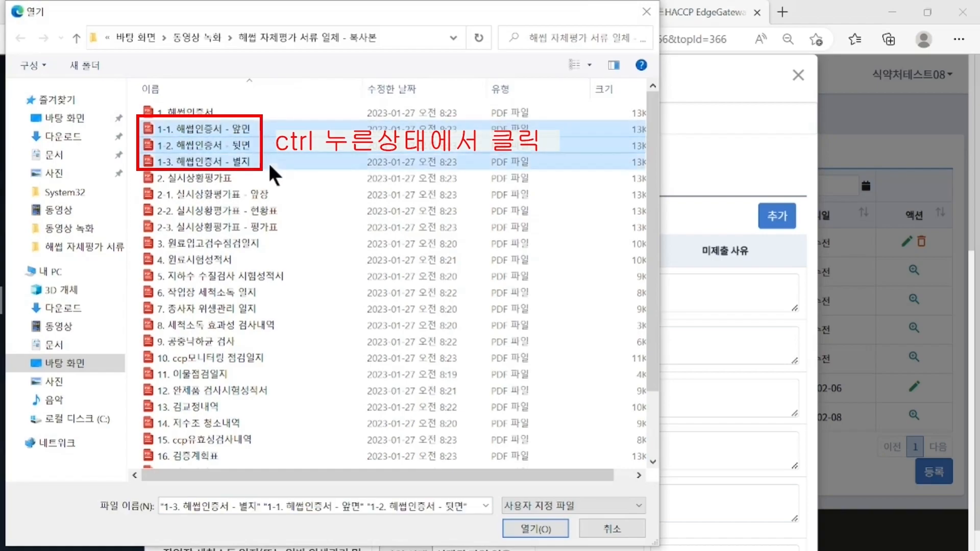
left_click(525, 529)
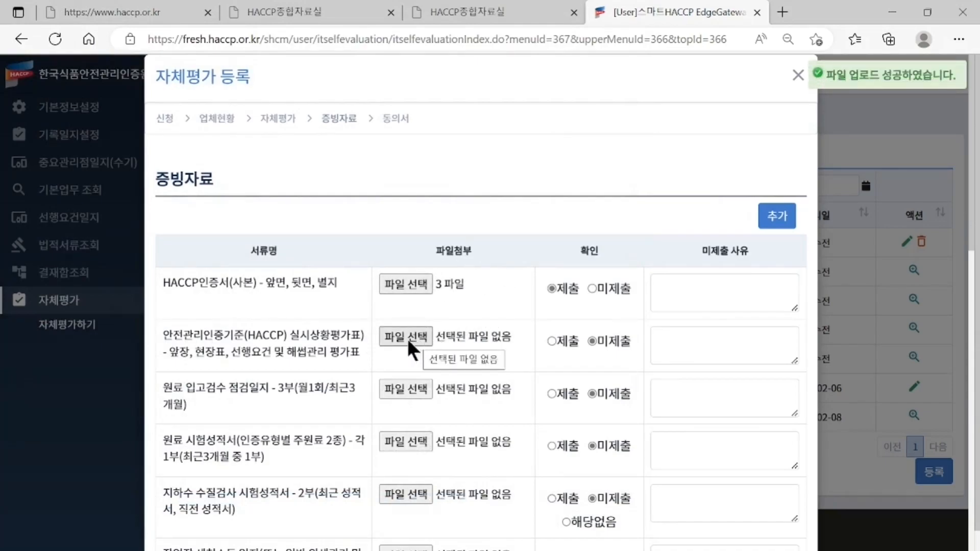
- Attach 2. 실시상황평가표, 3. 원료입고검수점검일지 and 4. 원료시험성적서 to their evidence rows
left_click(424, 340)
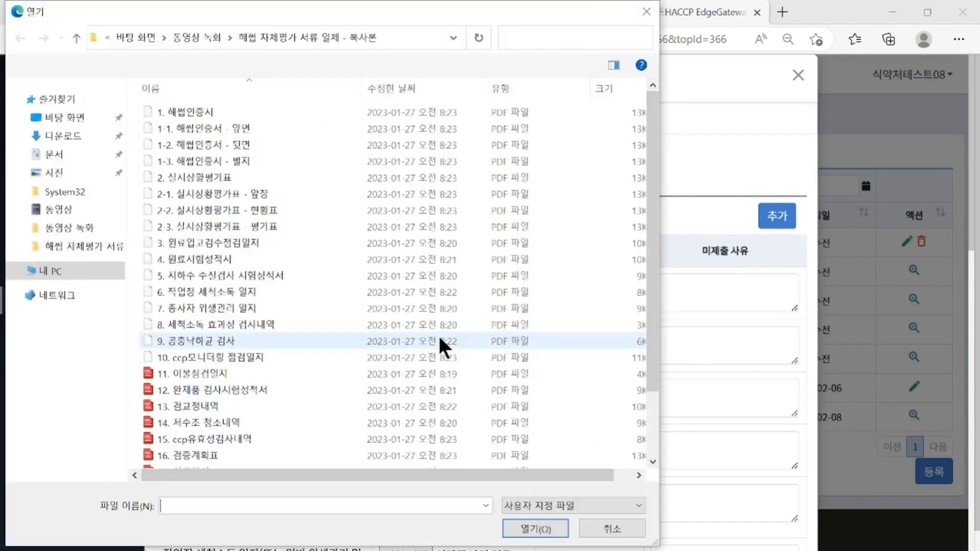
left_click(214, 178)
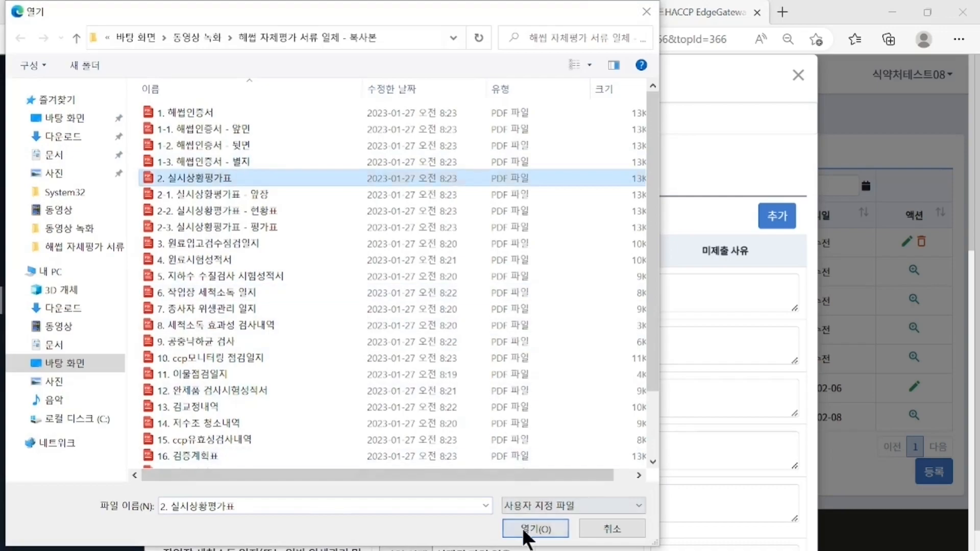
left_click(521, 527)
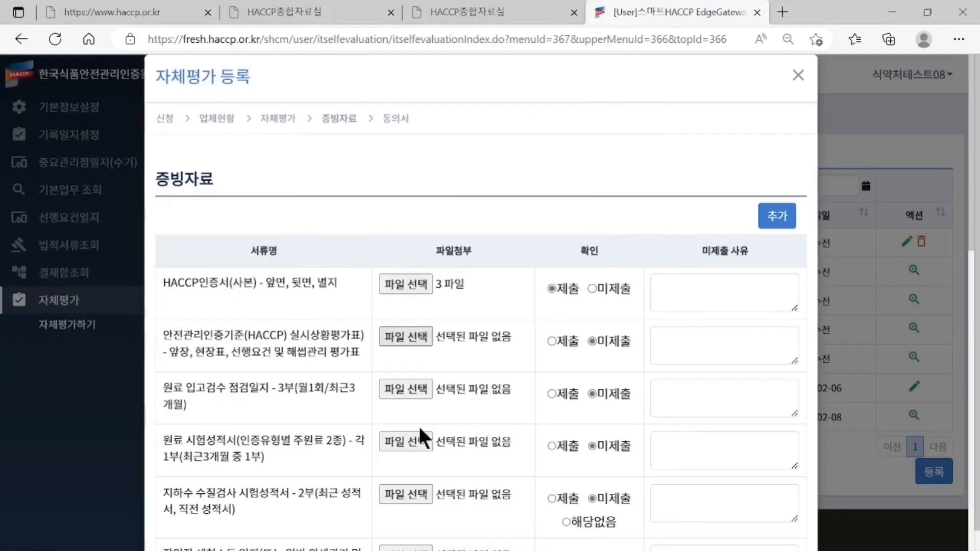
left_click(408, 393)
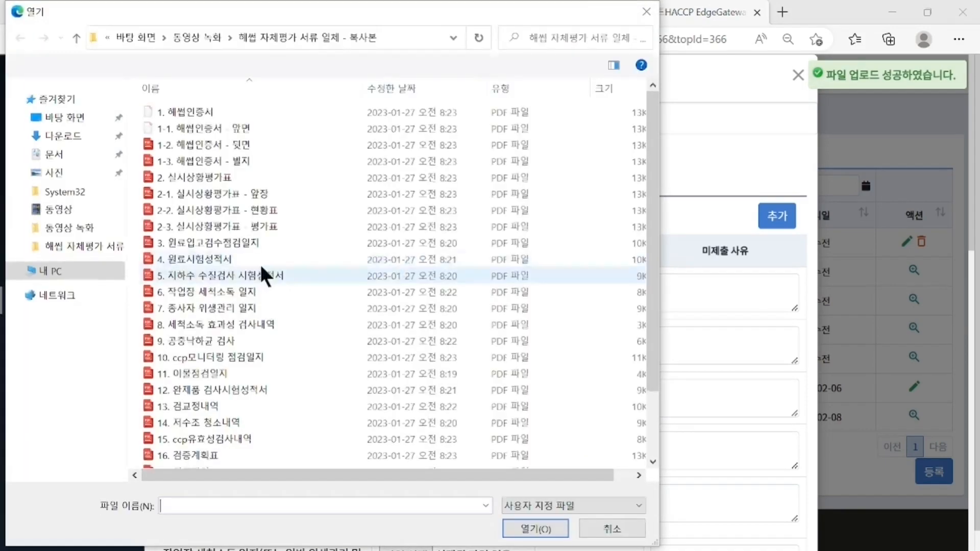
left_click(251, 259)
left_click(535, 529)
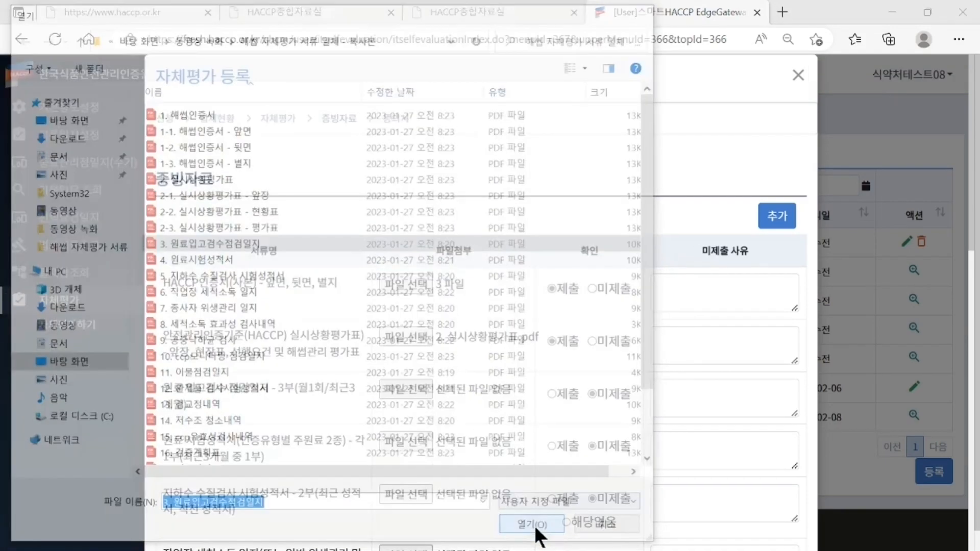
left_click(416, 442)
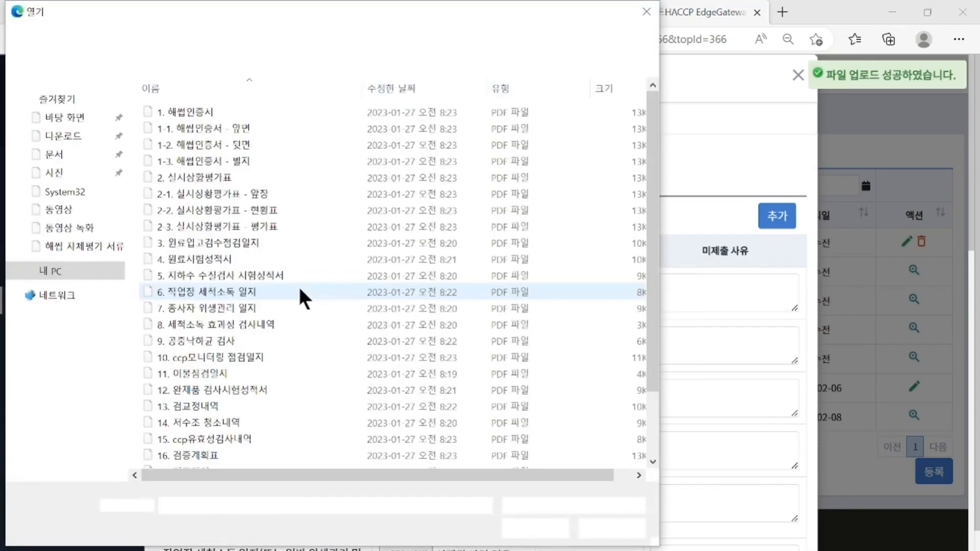
left_click(240, 261)
left_click(517, 529)
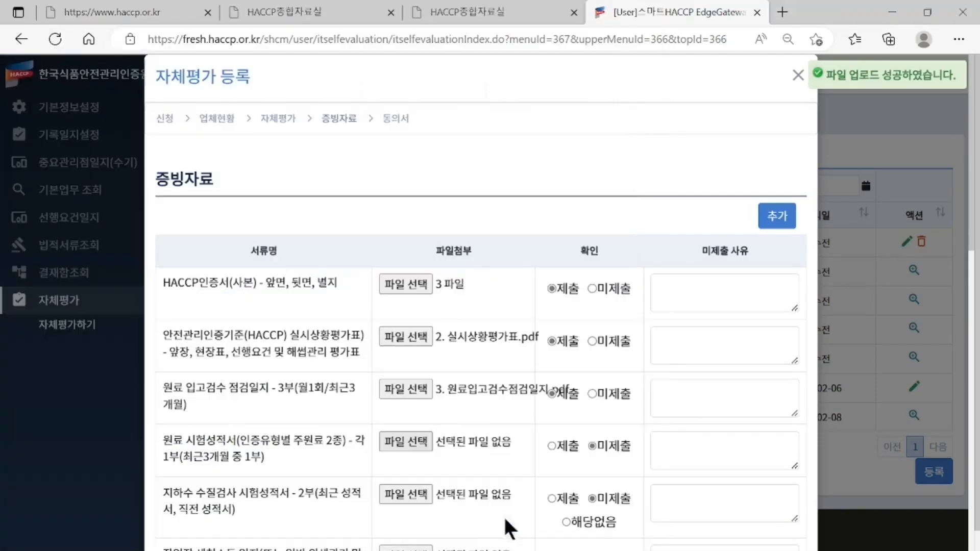
- Mark the groundwater test report 해당없음 with the remark 상수도 사용
scroll(511, 450, "down", 4)
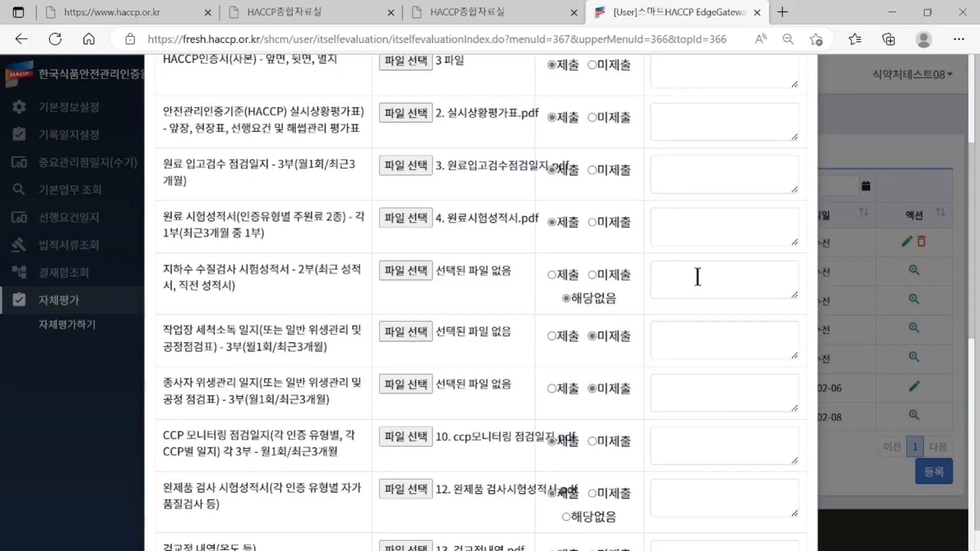
left_click(701, 276)
type("상수도 사용")
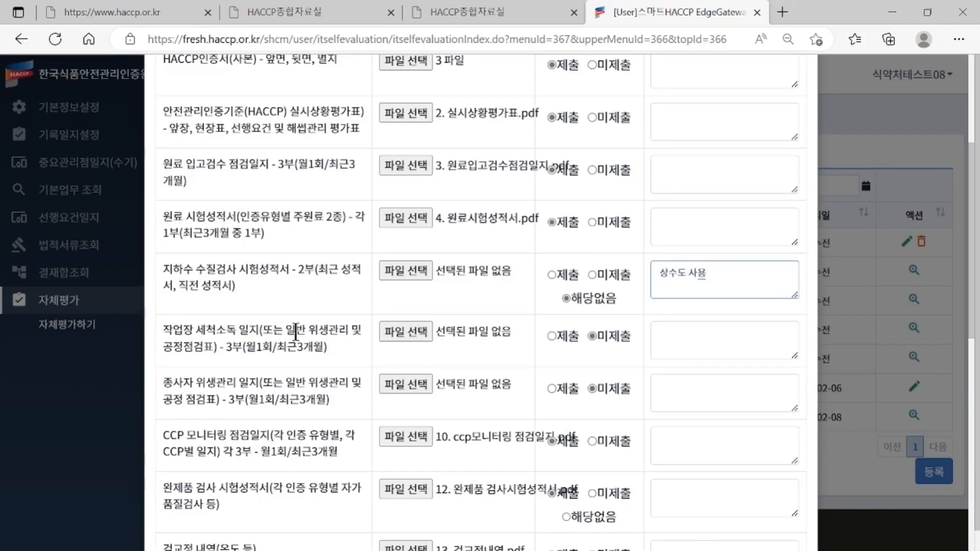
- Keep the cleaning log 미제출 and note the reason 세척 소독일지 작성 미흡
left_click(614, 338)
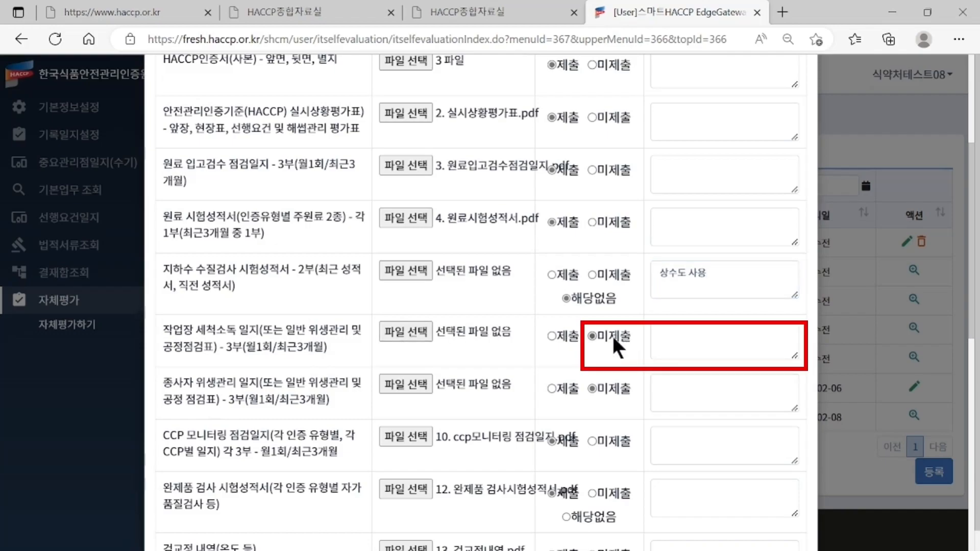
left_click(685, 338)
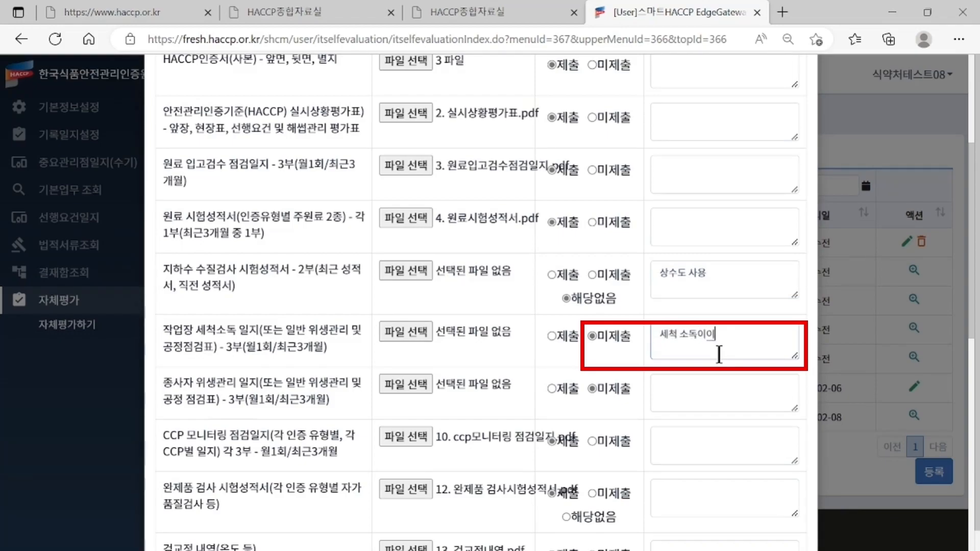
type("세척 소독일지 작성 미흡")
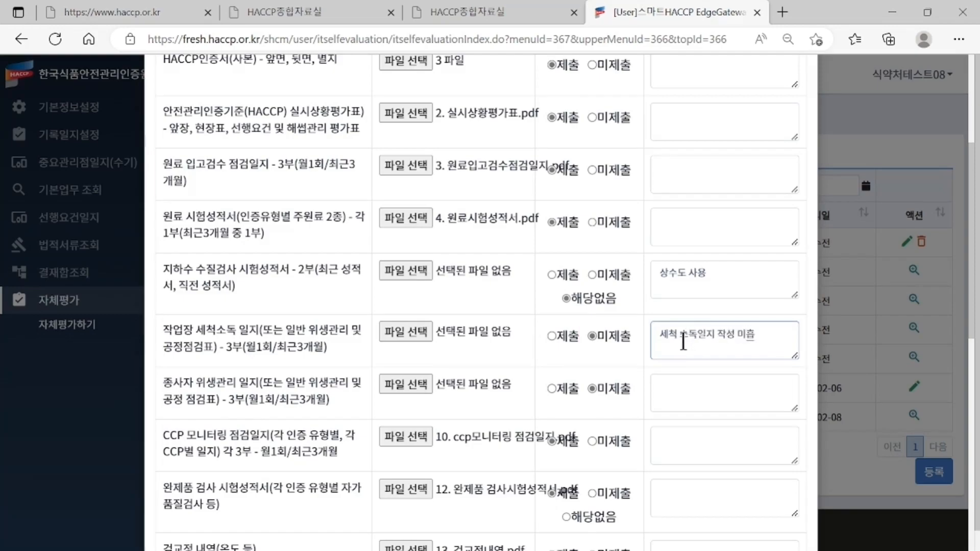
- Return to the 자체평가 step via the breadcrumb, showing 과자 at 소규모 scale
scroll(683, 342, "up", 4)
scroll(683, 340, "down", 3)
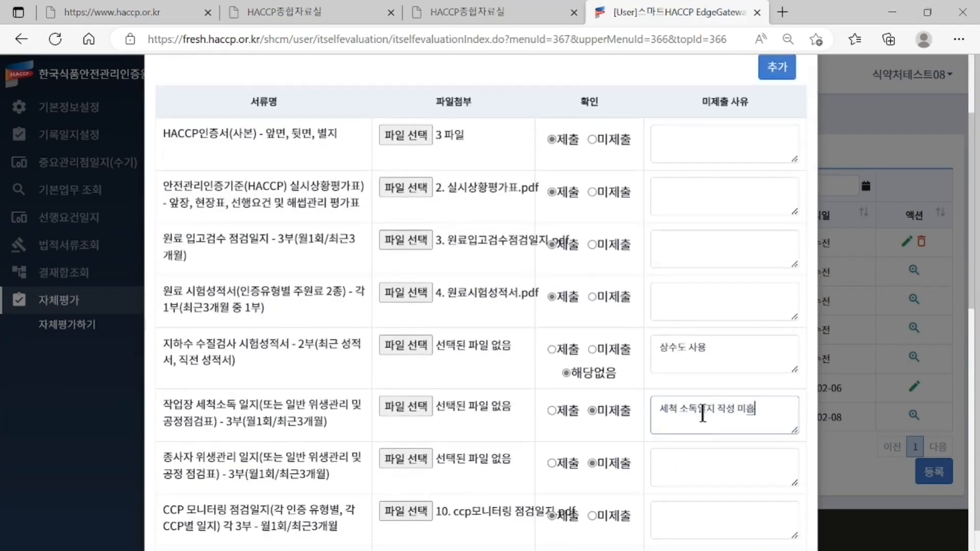
scroll(515, 416, "up", 3)
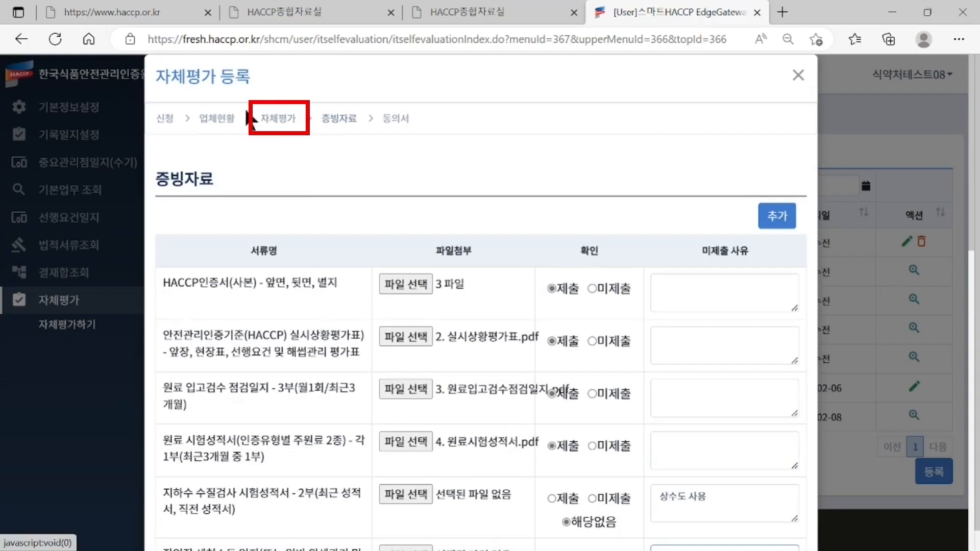
left_click(278, 106)
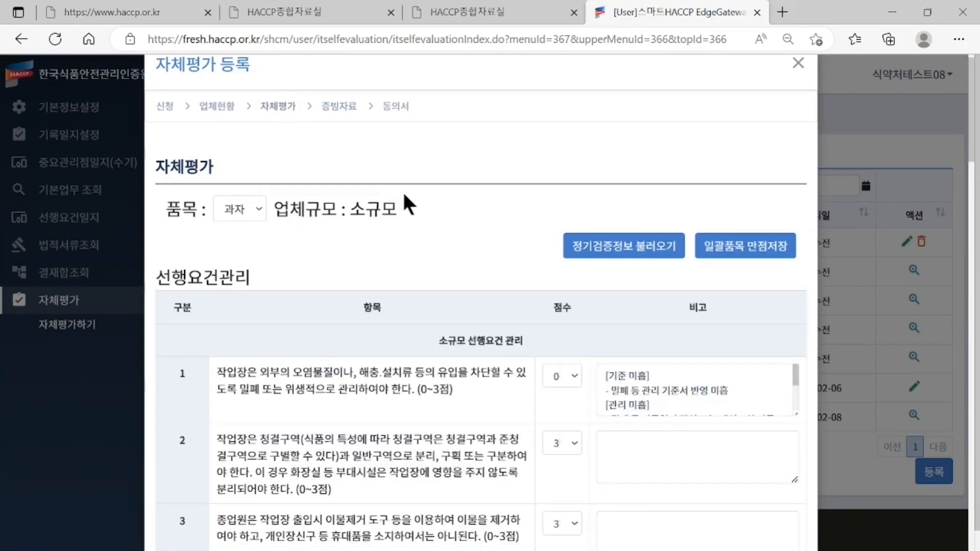
scroll(423, 231, "down", 4)
- Locate item 9 by searching 세척, score it 1 and remark [관리 미흡] -세척 소독일지 작성 미흡
scroll(421, 227, "up", 5)
key("ctrl+f")
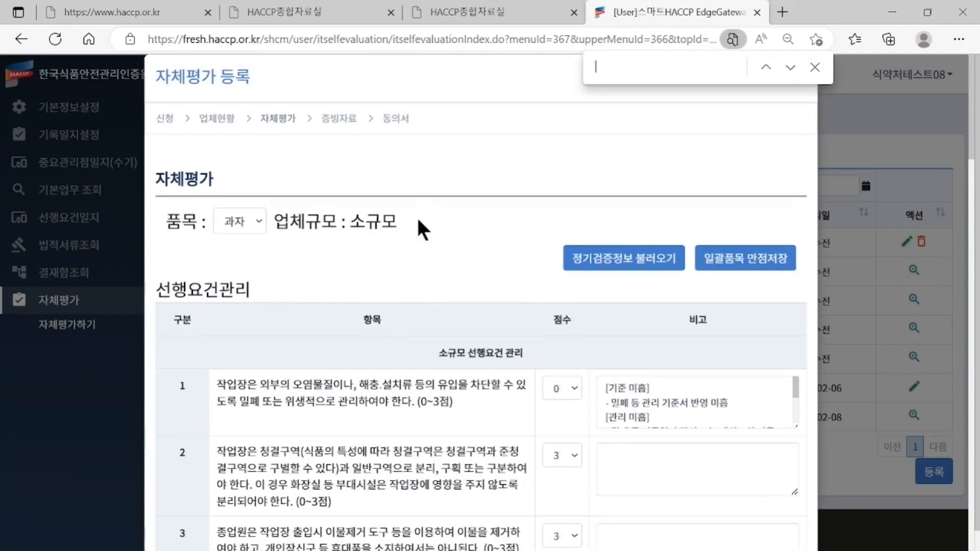
type("세처")
key("BackSpace")
key("BackSpace")
key("BackSpace")
key("BackSpace")
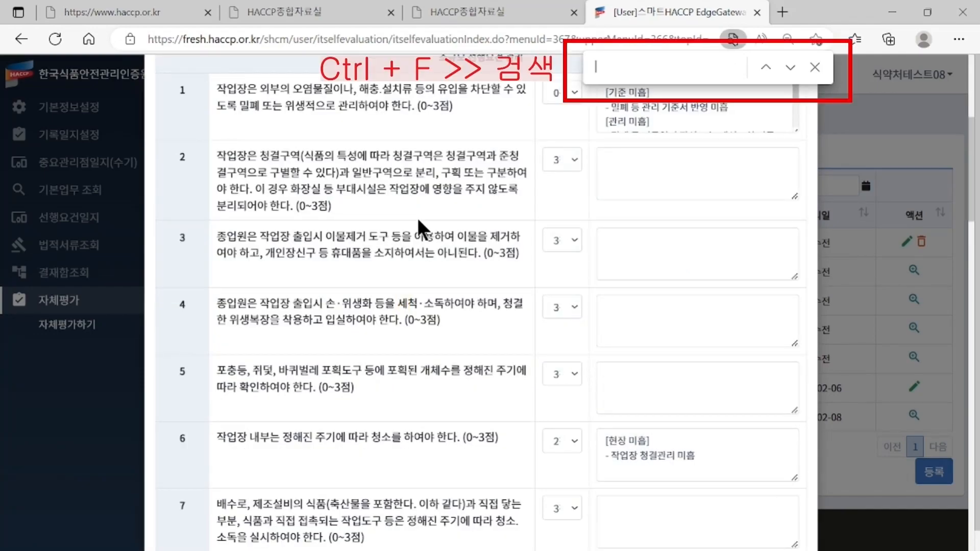
type("세척")
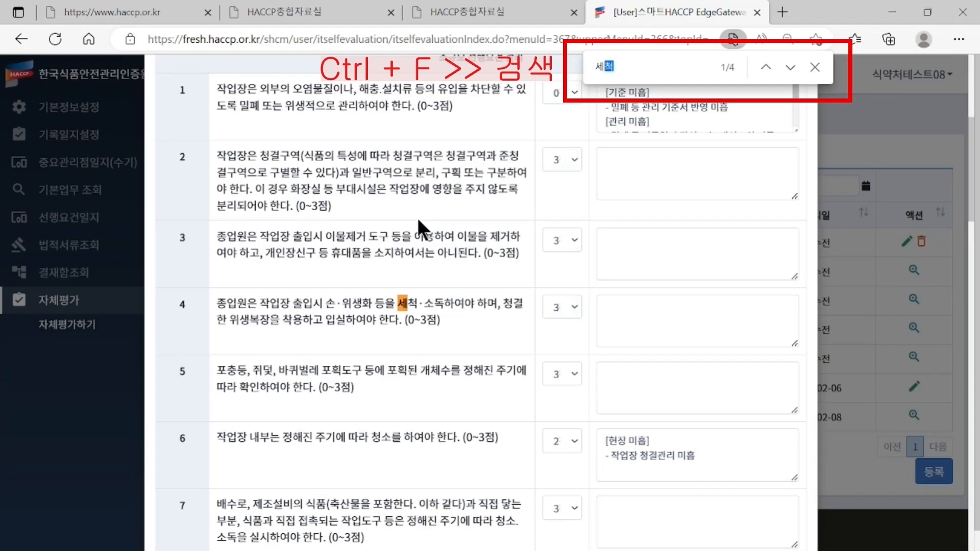
key("Return")
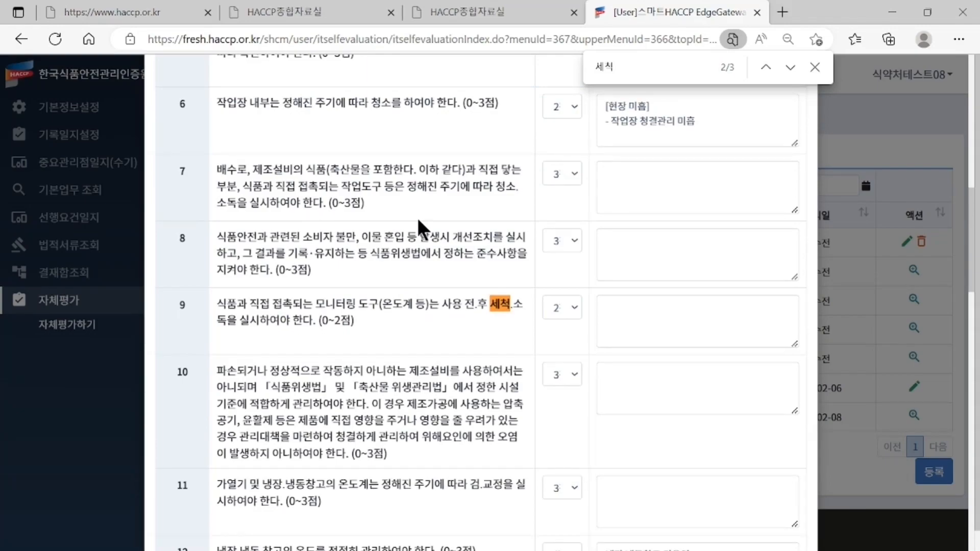
left_click(564, 316)
left_click(577, 358)
left_click(636, 307)
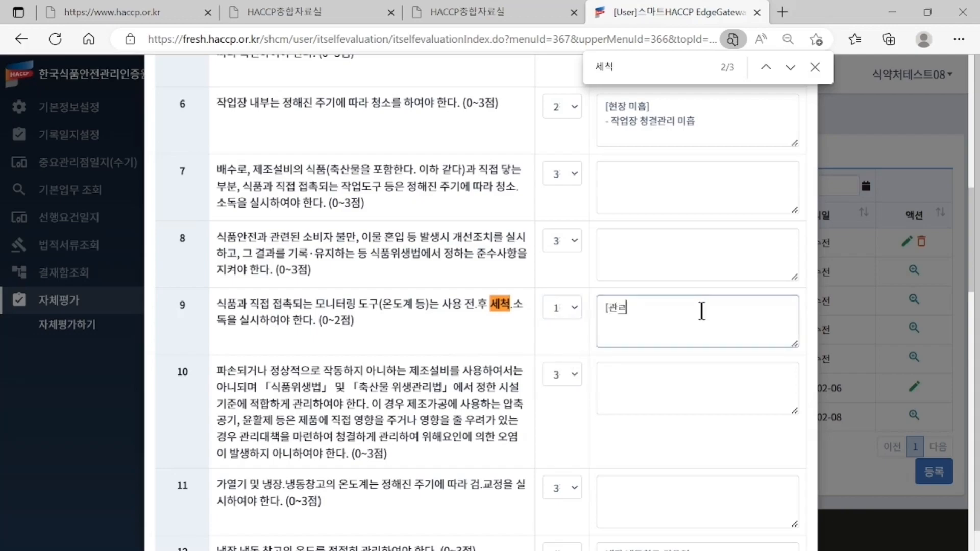
type("[관리 미흡] -세척 소독일지 작성 미흡")
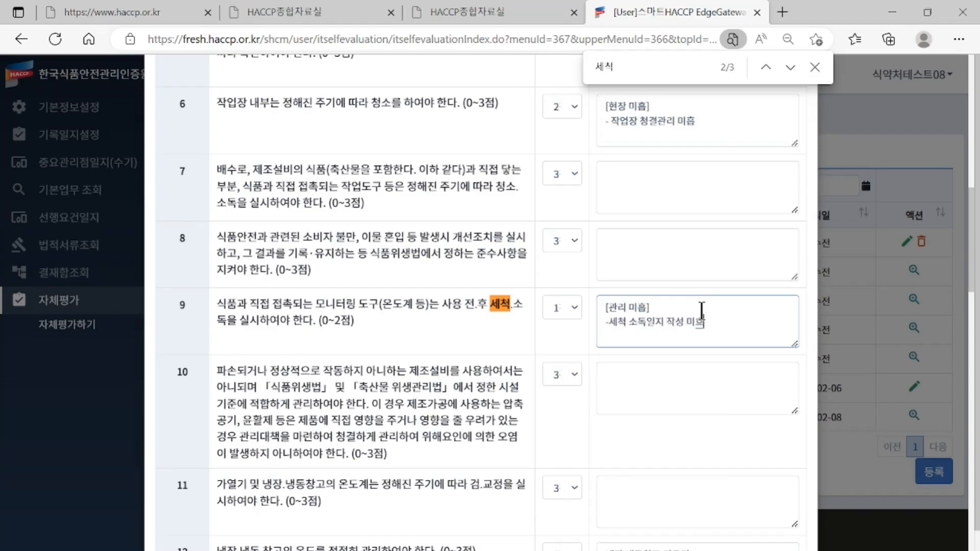
scroll(608, 340, "down", 15)
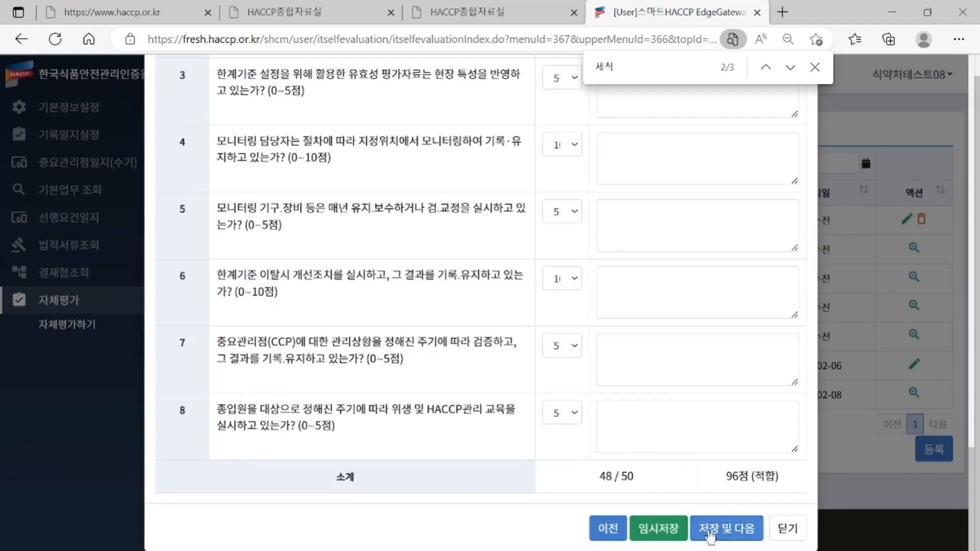
- Save the self-evaluation scores and proceed to the evidence documents page
left_click(712, 534)
scroll(712, 526, "down", 7)
scroll(712, 514, "down", 10)
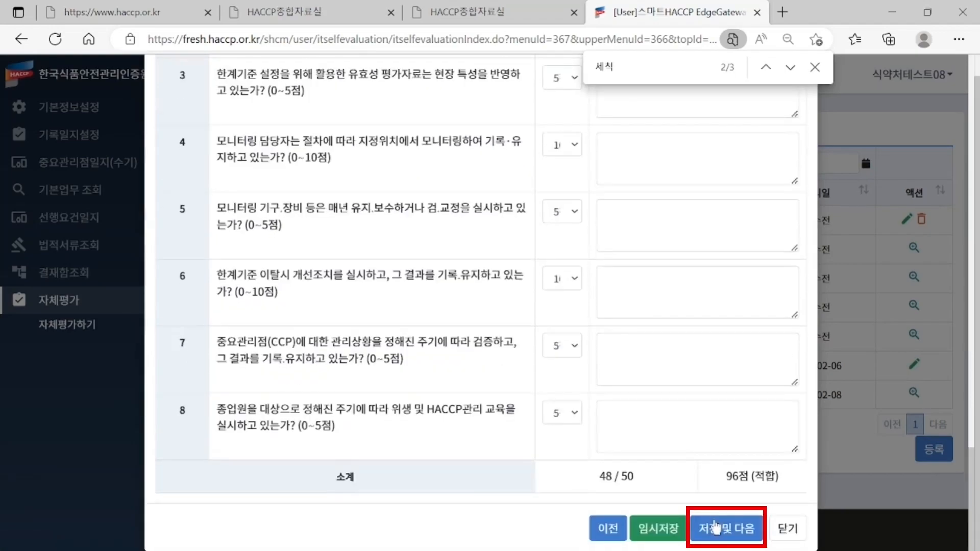
left_click(717, 529)
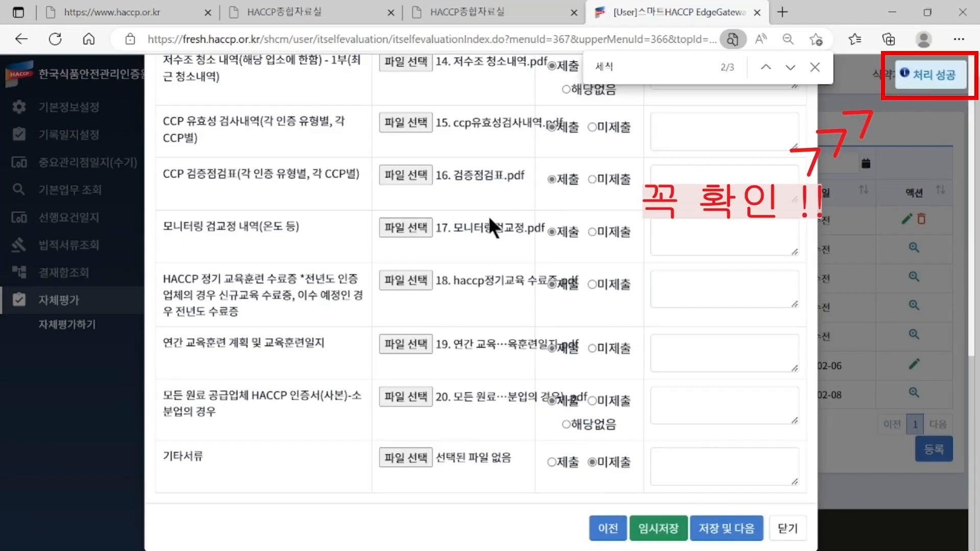
- Attach 7. 종사자 위생관리 일지.pdf to the worker hygiene log evidence row
scroll(489, 216, "up", 9)
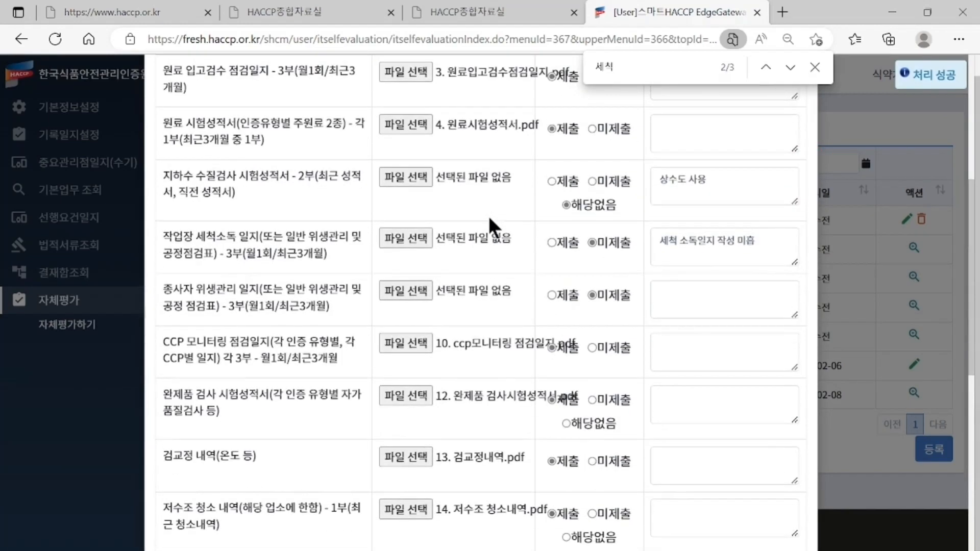
left_click(411, 290)
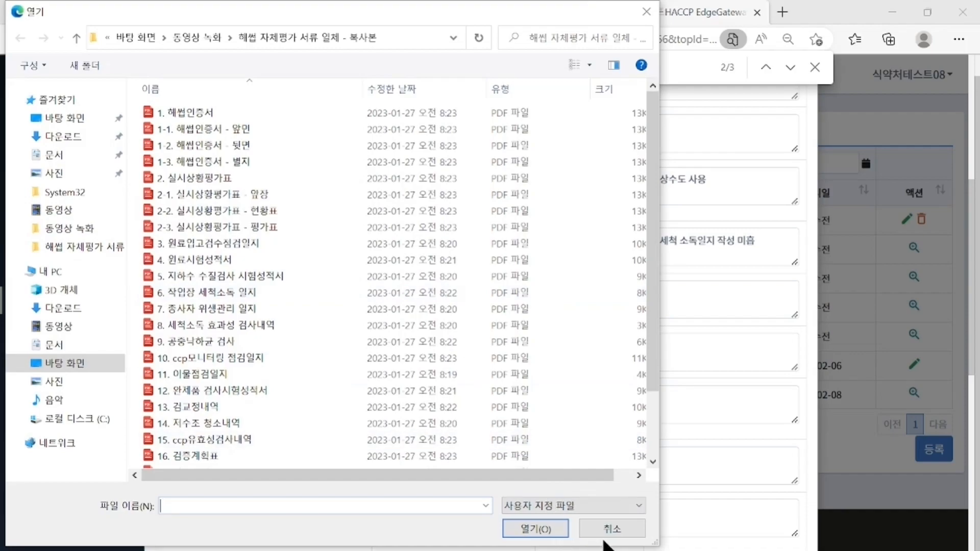
left_click(244, 310)
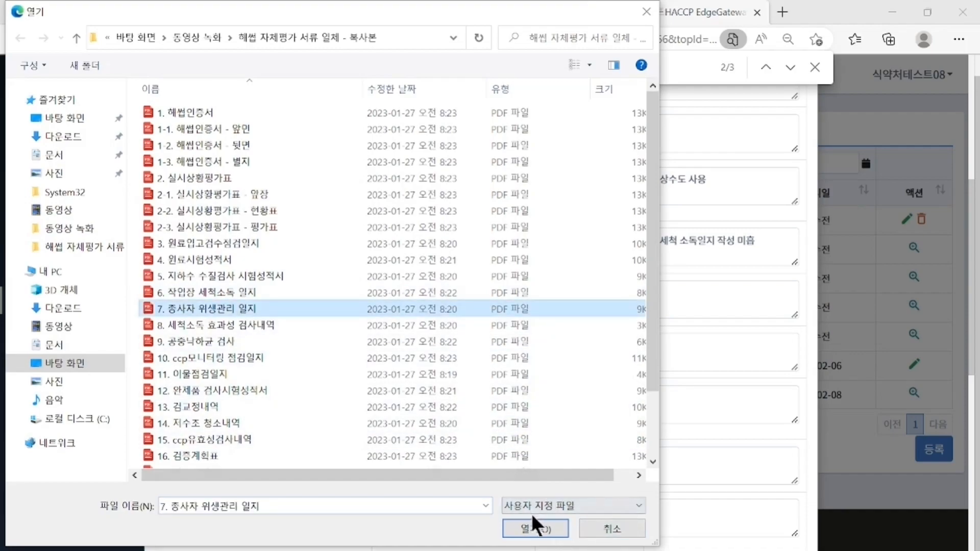
left_click(535, 529)
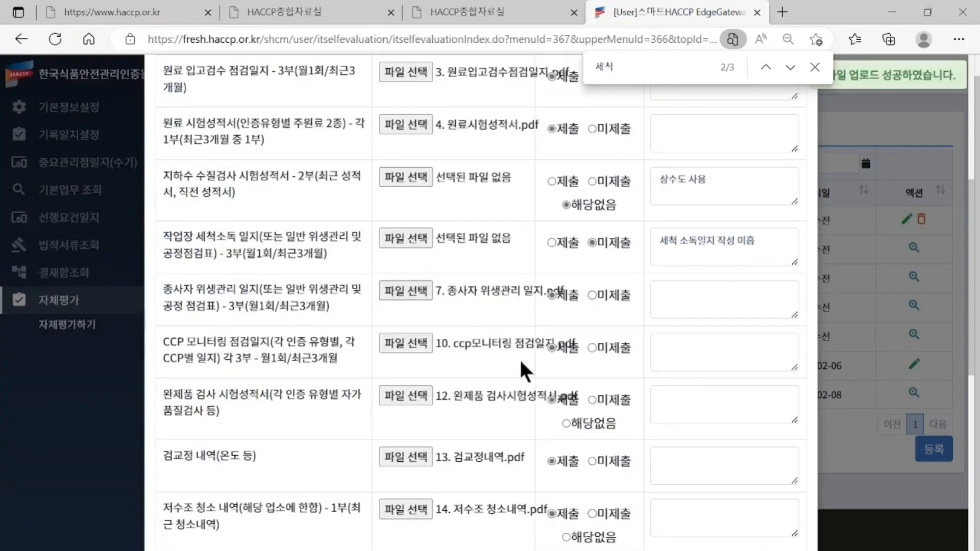
scroll(504, 340, "down", 1)
scroll(504, 343, "down", 5)
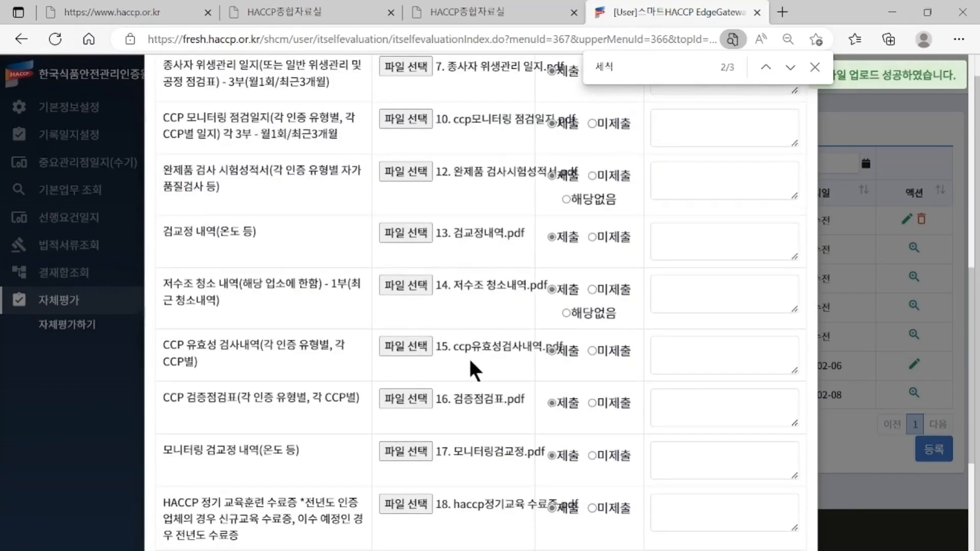
scroll(475, 368, "down", 1)
scroll(475, 369, "down", 2)
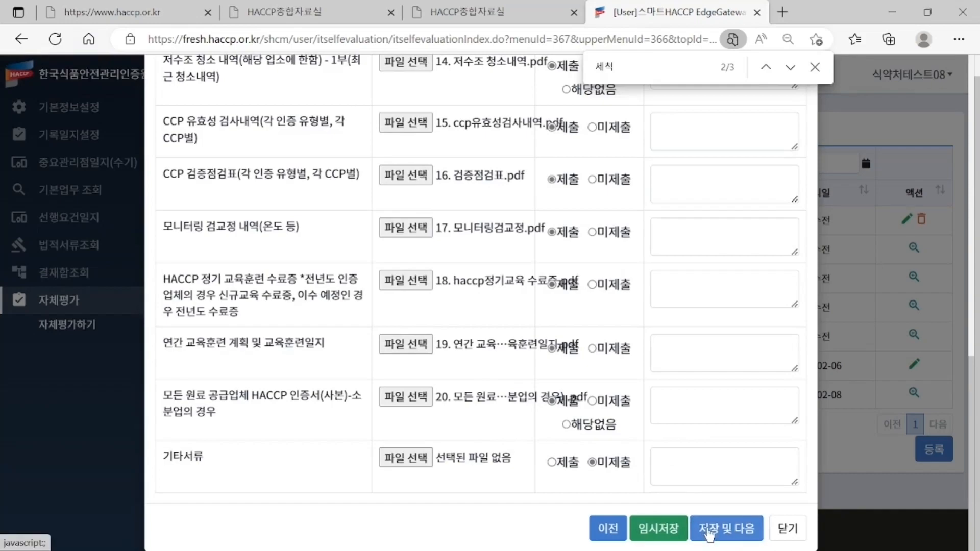
- After the missing-reason warning on save, enter 기타서류 없음 as the 기타서류 non-submission reason
left_click(709, 534)
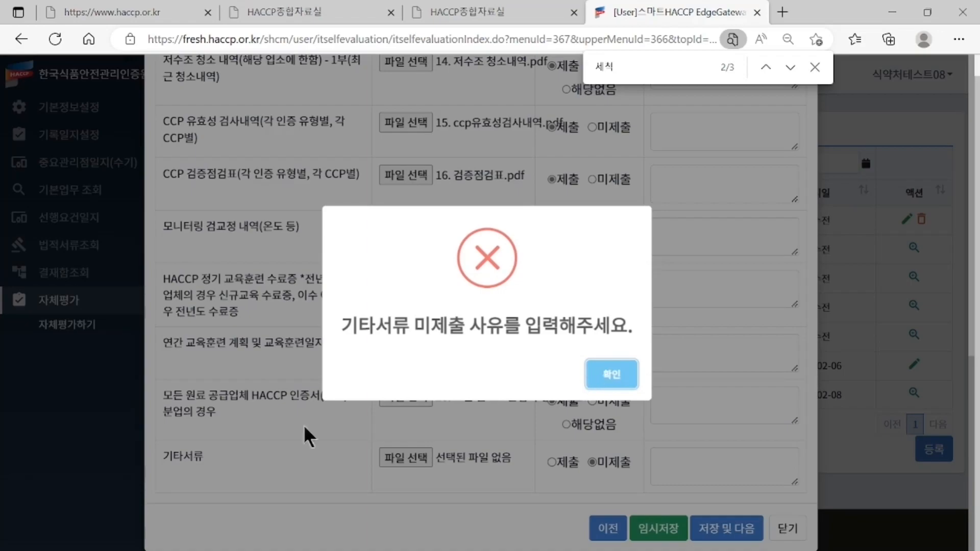
left_click(605, 376)
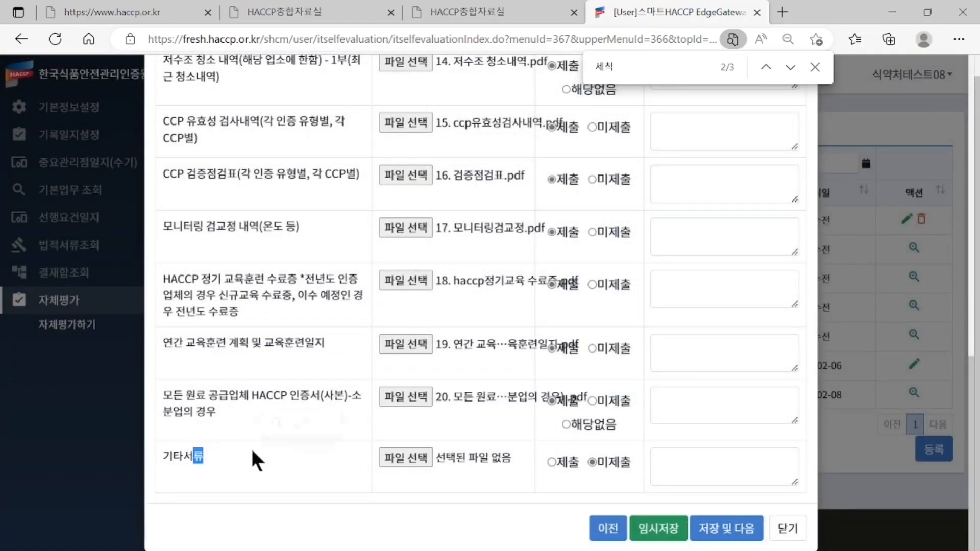
left_click(691, 459)
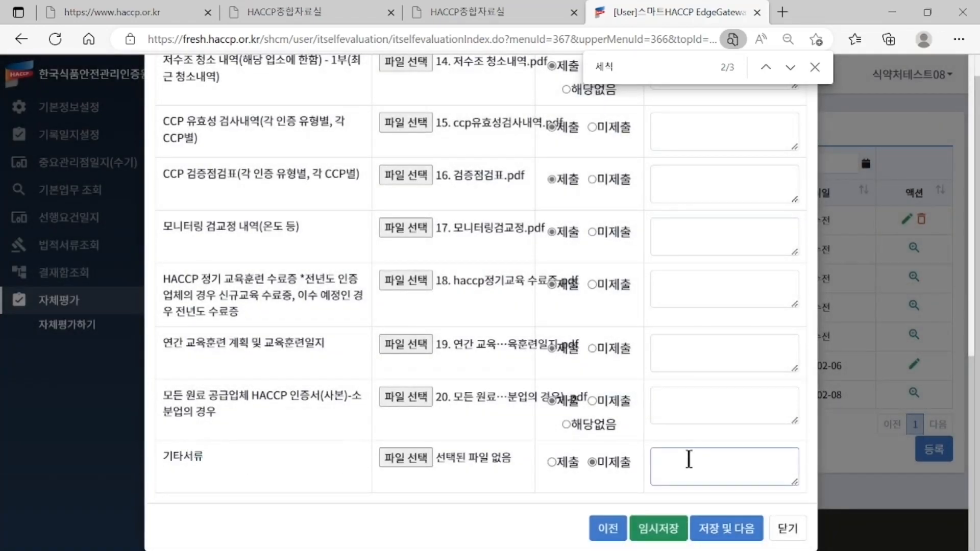
type("기타서류 어")
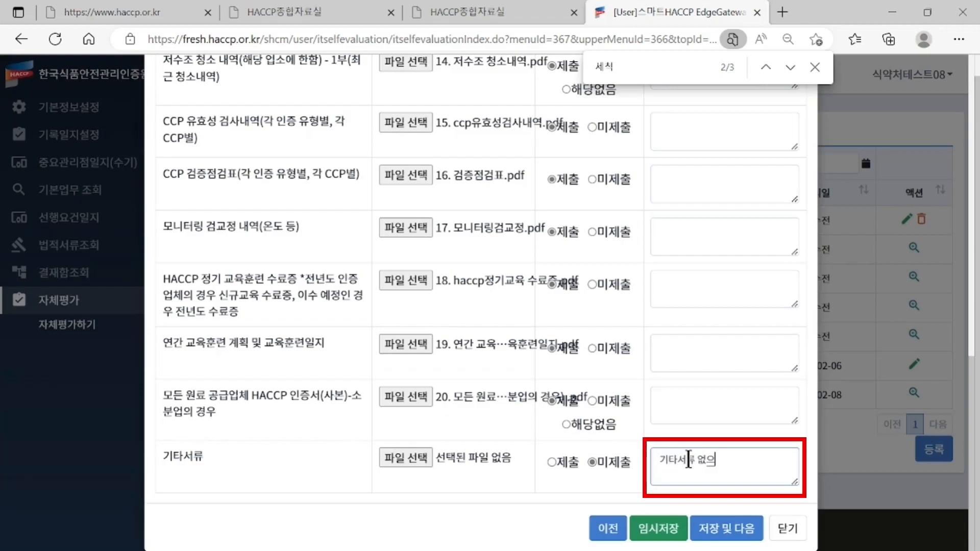
left_click(457, 489)
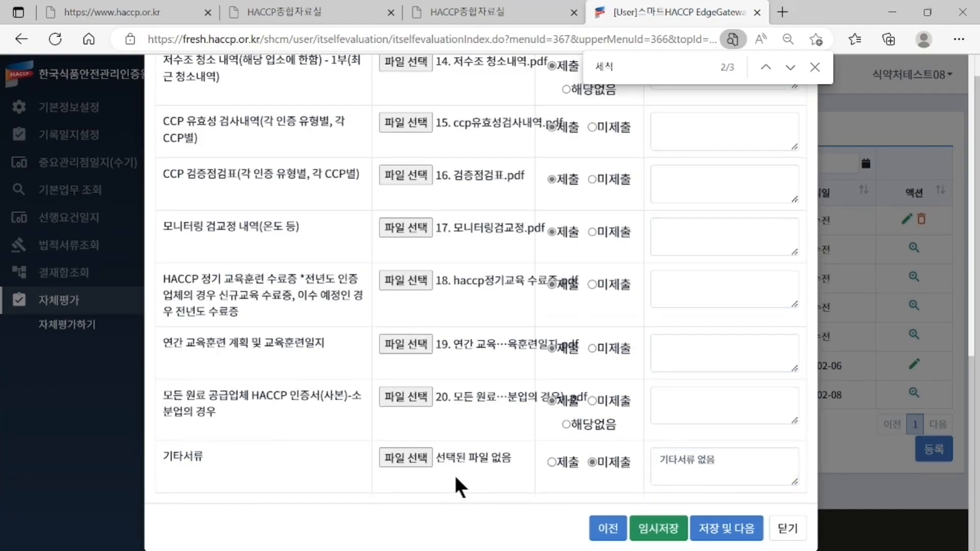
scroll(454, 474, "up", 15)
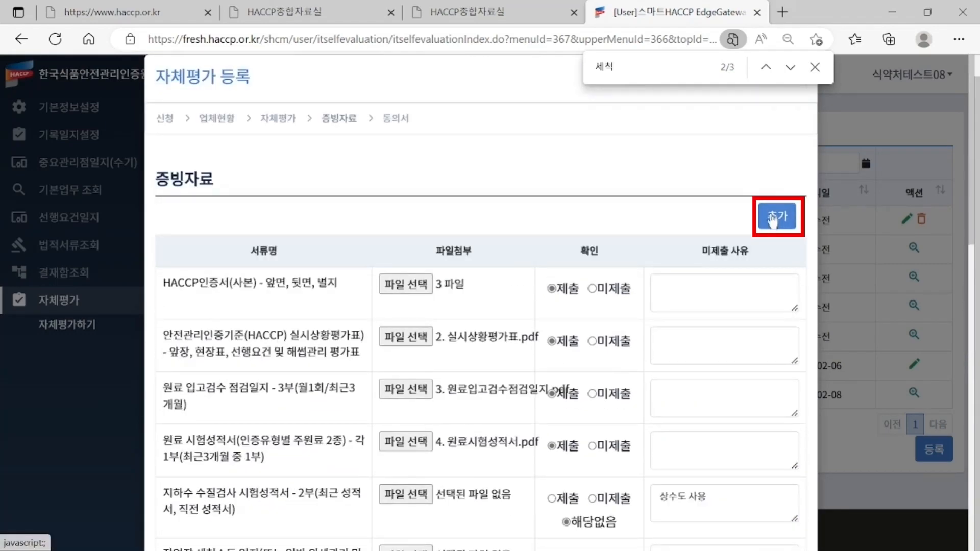
- Add an extra evidence row named 추가 서류 제출
left_click(773, 219)
scroll(567, 275, "down", 15)
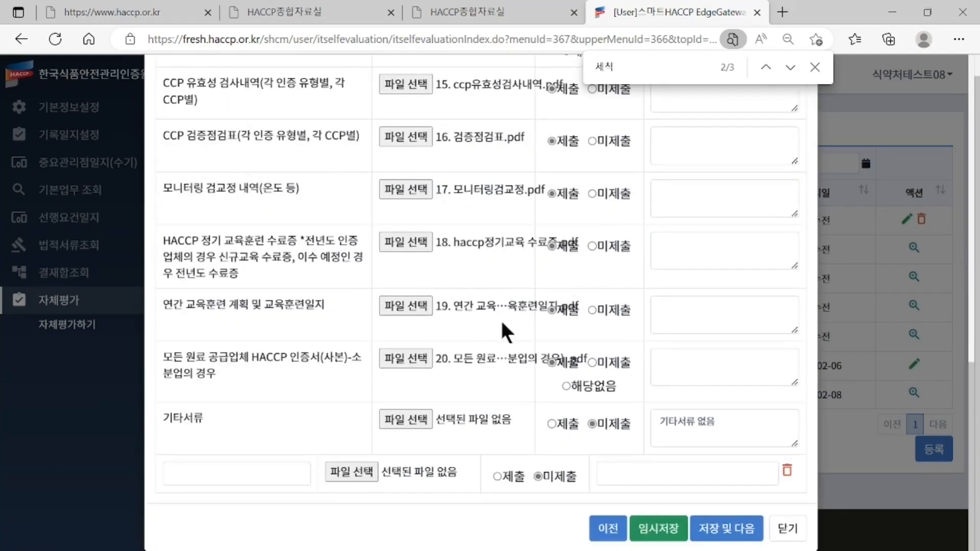
left_click(251, 467)
type("추가 서류 제출")
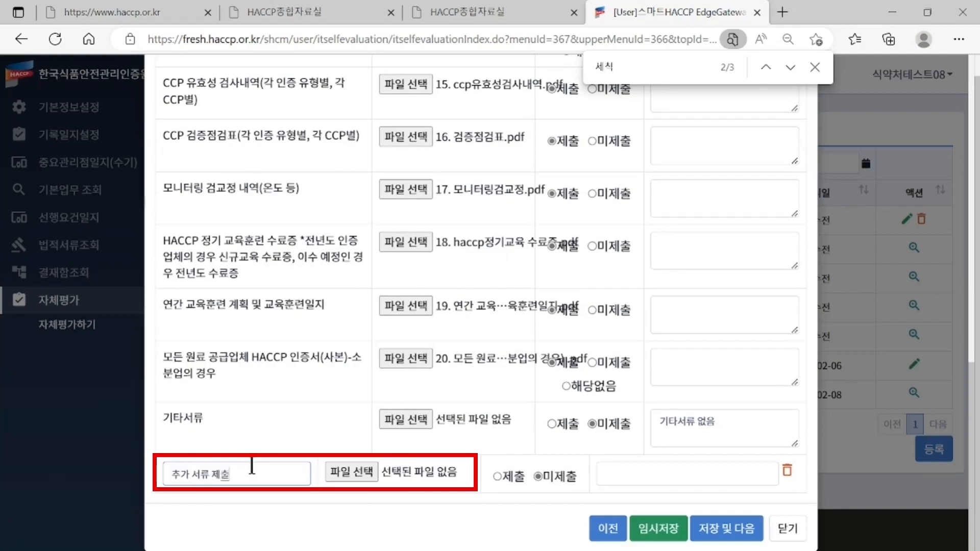
- Upload files 9. 공중낙하균 검사 through 17 to it, then delete the row and save
left_click(338, 473)
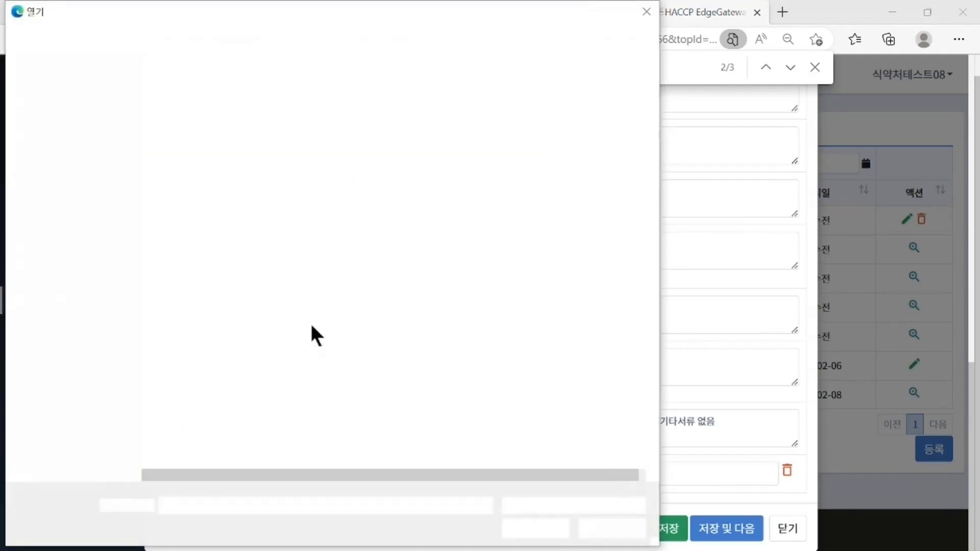
scroll(323, 294, "down", 3)
left_click(394, 265)
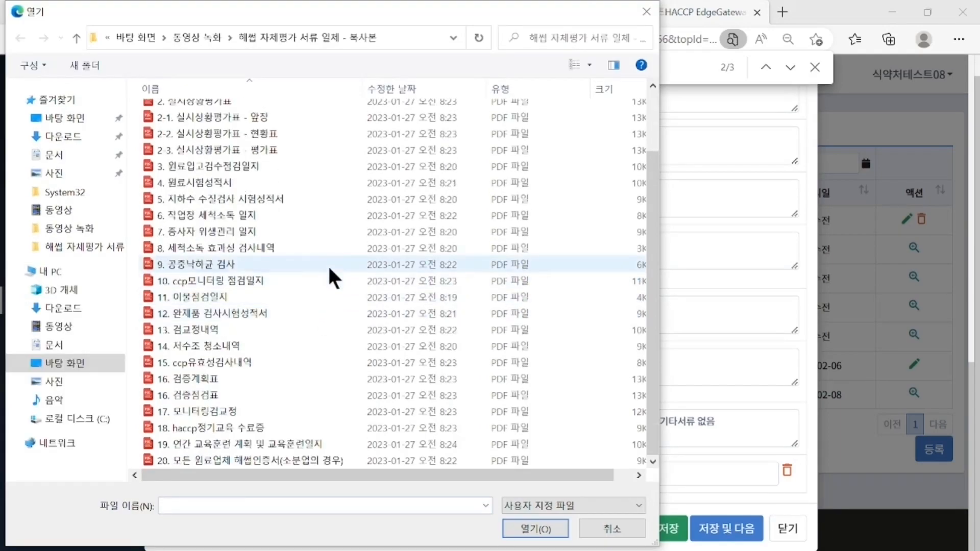
left_click(376, 411, "shift")
left_click(535, 527)
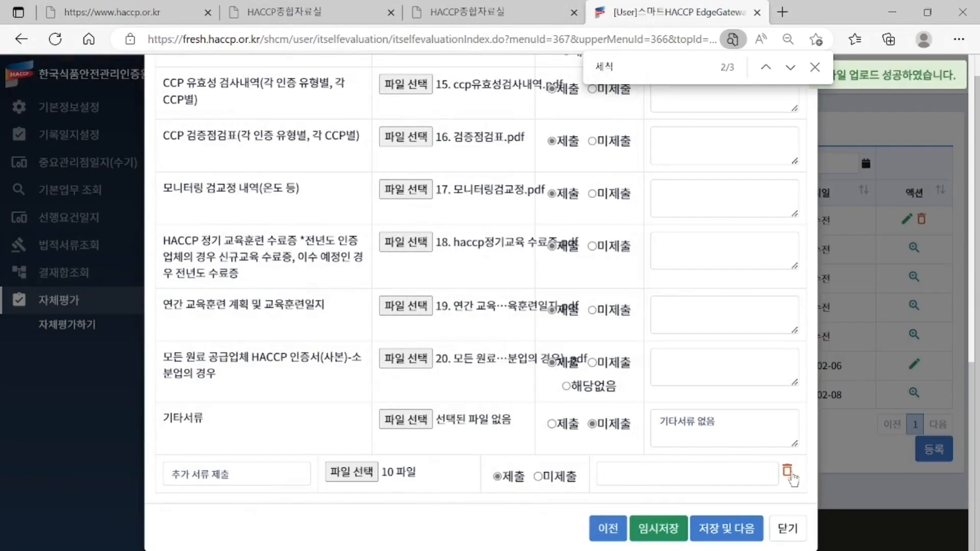
left_click(788, 474)
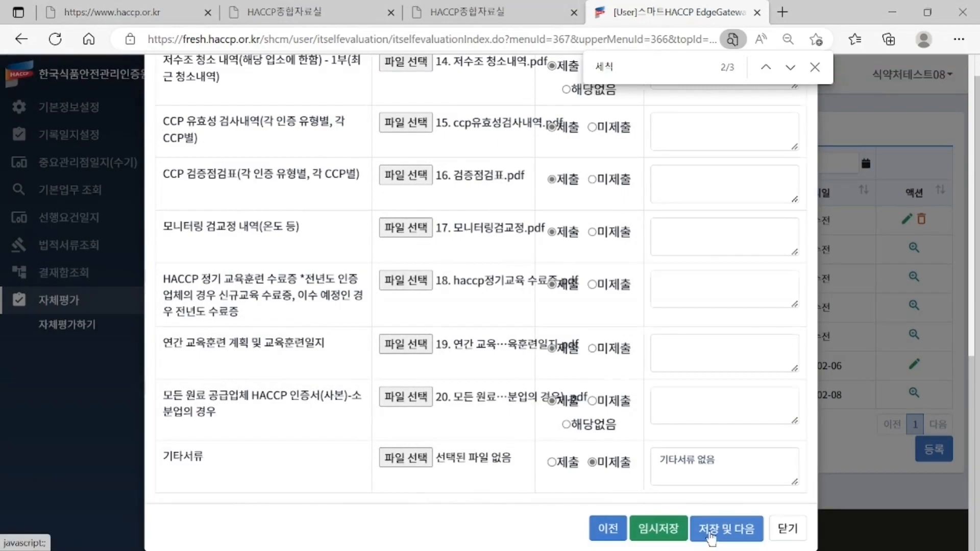
left_click(710, 534)
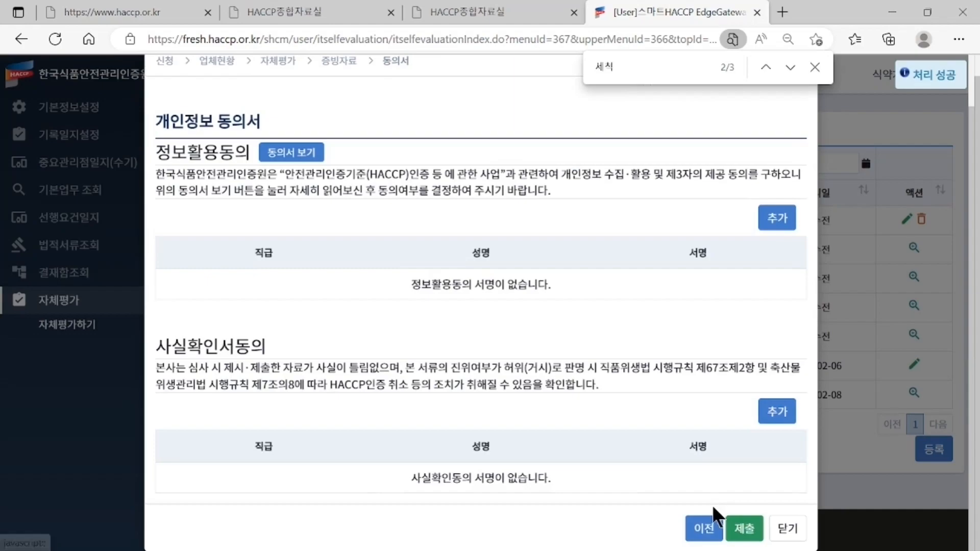
- Dismiss the page search bar, review the full consent document, and agree with 예
left_click(813, 67)
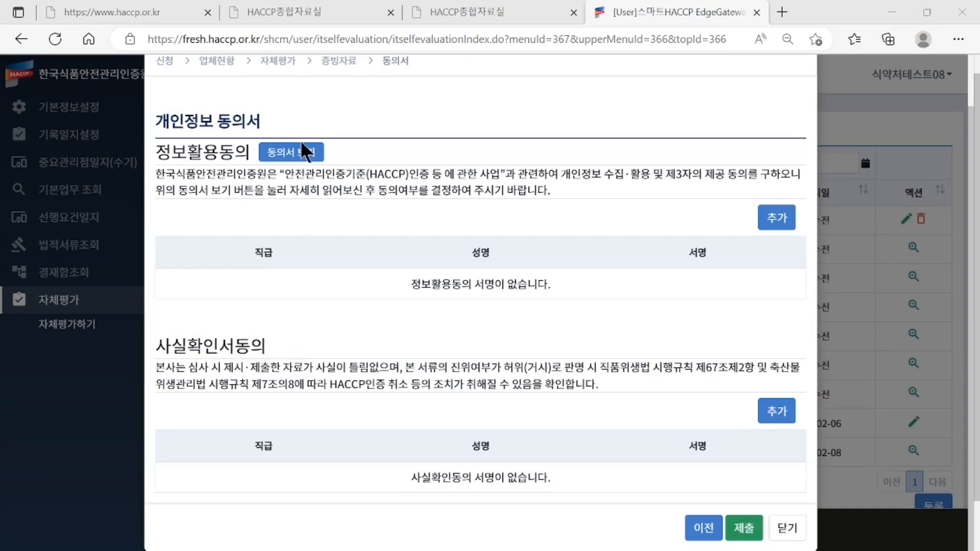
left_click(302, 153)
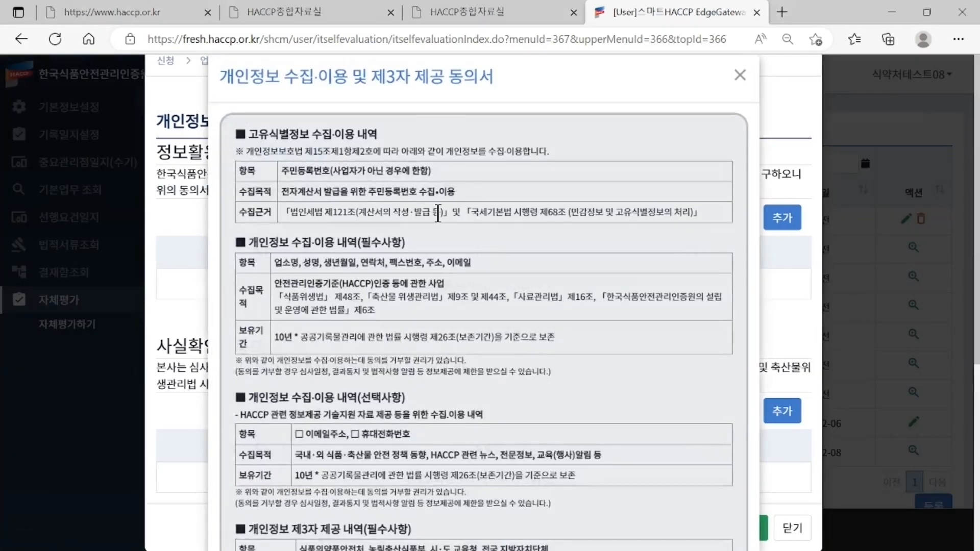
scroll(424, 214, "down", 8)
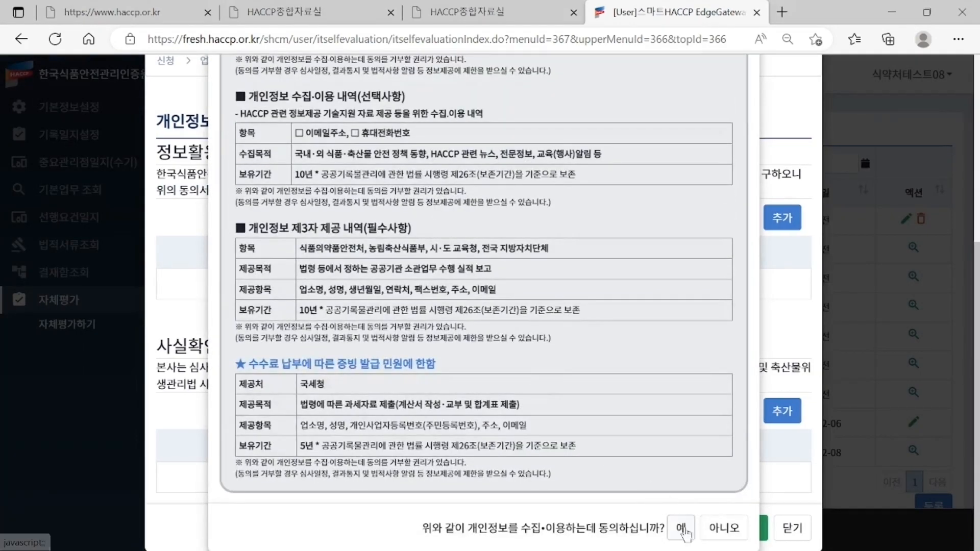
left_click(683, 528)
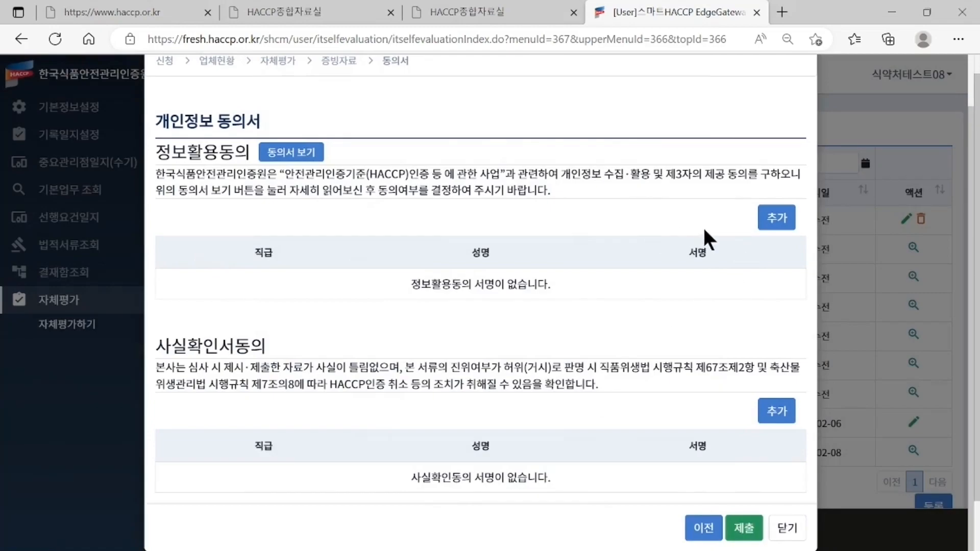
- Add a 팀장 signer with the signer's name and a drawn signature to 정보활용동의
left_click(777, 218)
left_click(261, 288)
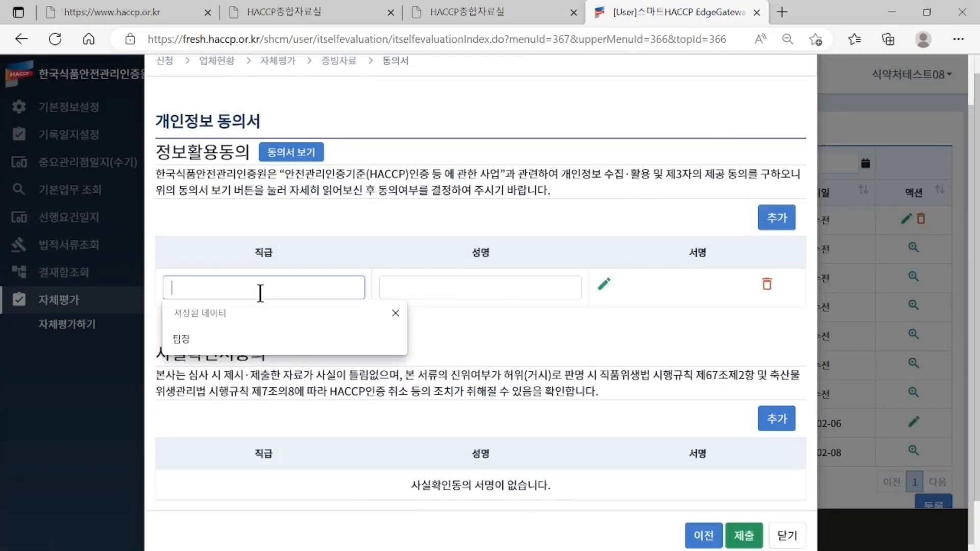
type("팀장")
key("Tab")
type("ㅎ홍길동")
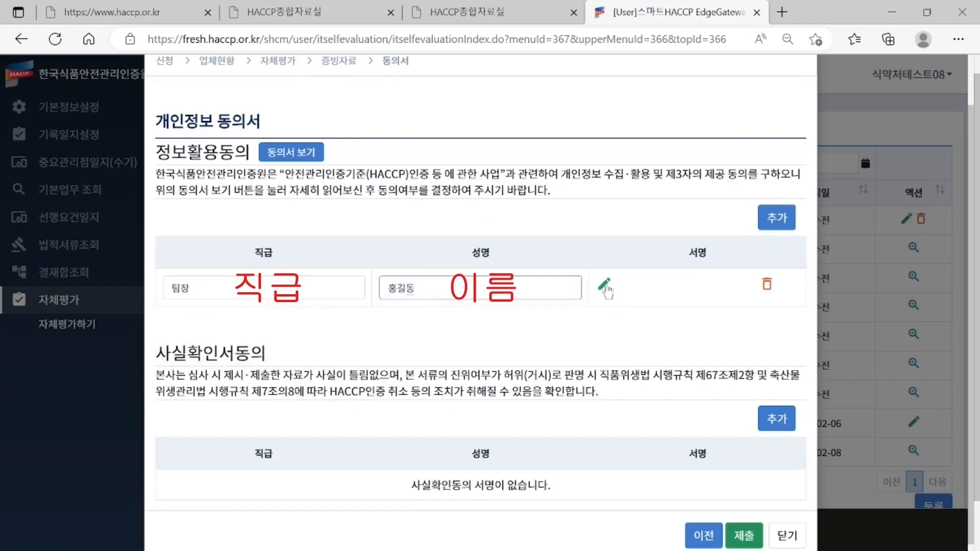
left_click(606, 287)
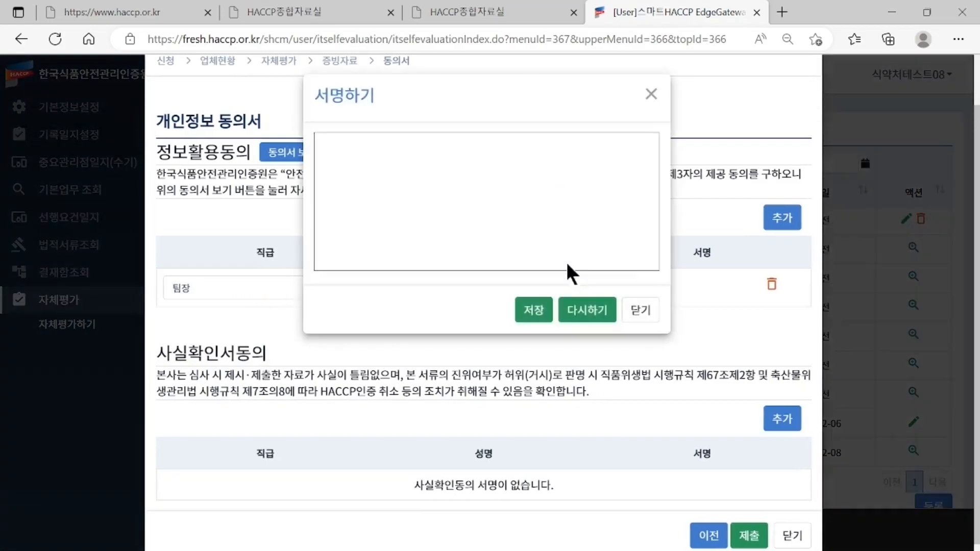
mouse_move(426, 145)
left_mouse_down()
mouse_move(464, 158)
mouse_move(435, 183)
mouse_move(450, 211)
mouse_move(487, 208)
mouse_move(479, 254)
mouse_move(478, 227)
left_mouse_up()
left_click(534, 310)
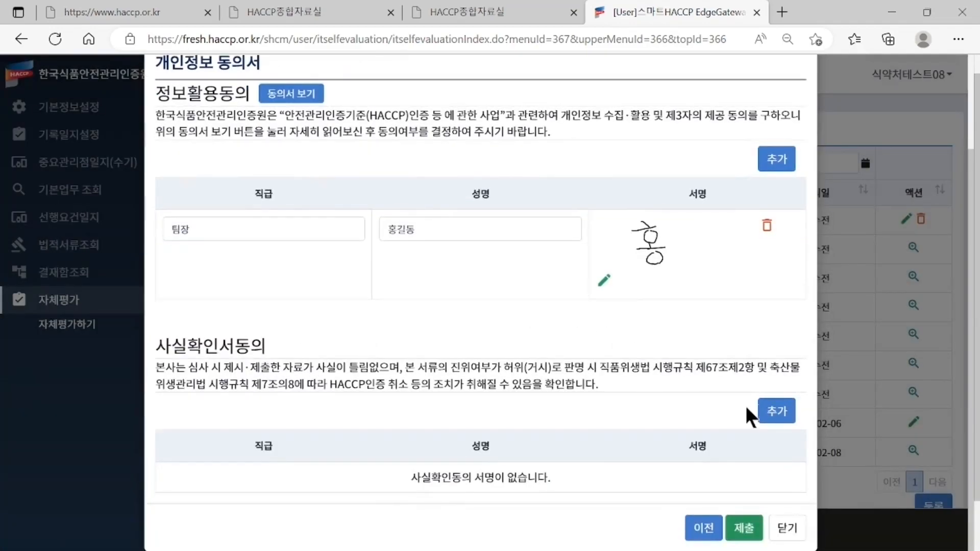
- Add the same 팀장 signer with a handwritten signature to 사실확인서동의
left_click(758, 413)
left_click(343, 468)
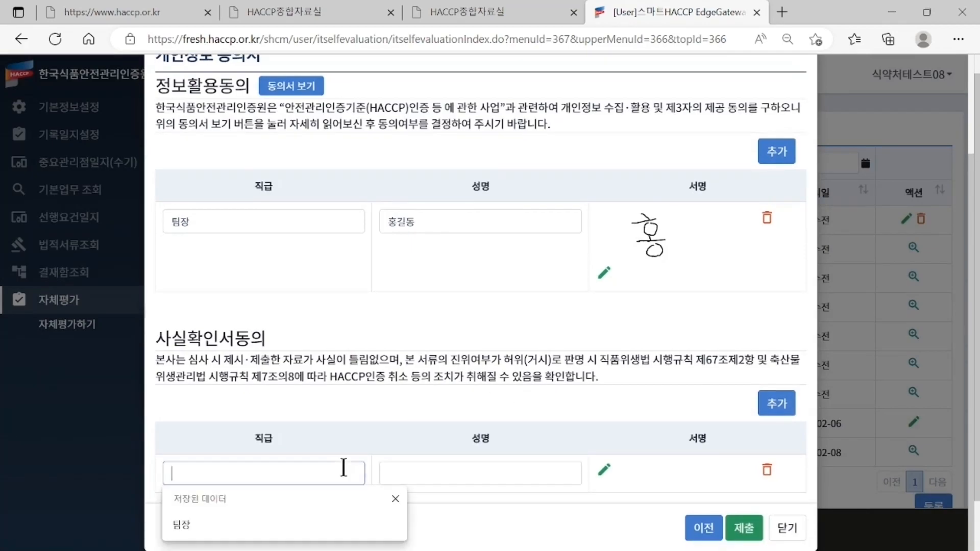
type("팀장")
key("Tab")
type("홍길동")
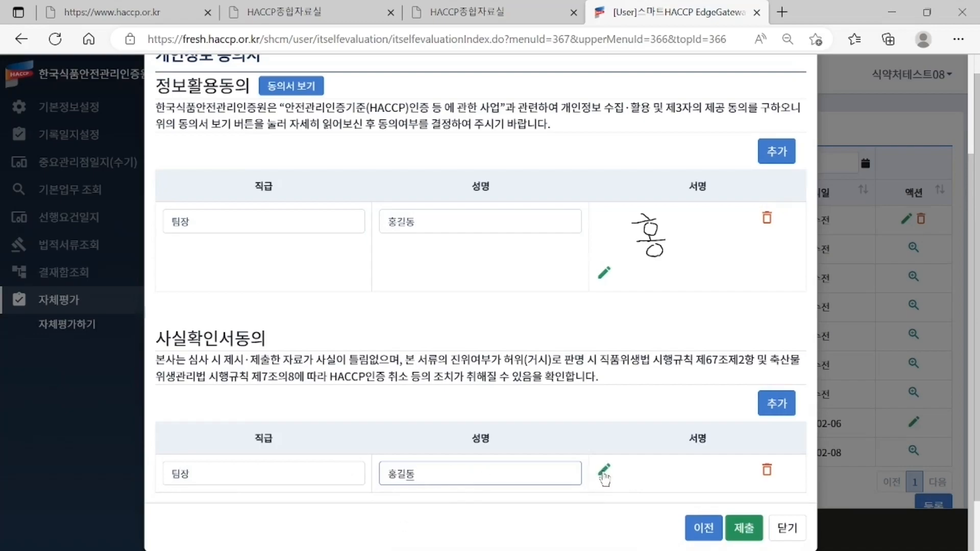
left_click(604, 473)
mouse_move(441, 143)
left_mouse_down()
mouse_move(465, 161)
mouse_move(440, 168)
left_mouse_up()
mouse_move(500, 165)
left_mouse_down()
mouse_move(440, 168)
mouse_move(454, 199)
mouse_move(447, 220)
mouse_move(510, 221)
mouse_move(496, 258)
mouse_move(478, 234)
left_mouse_up()
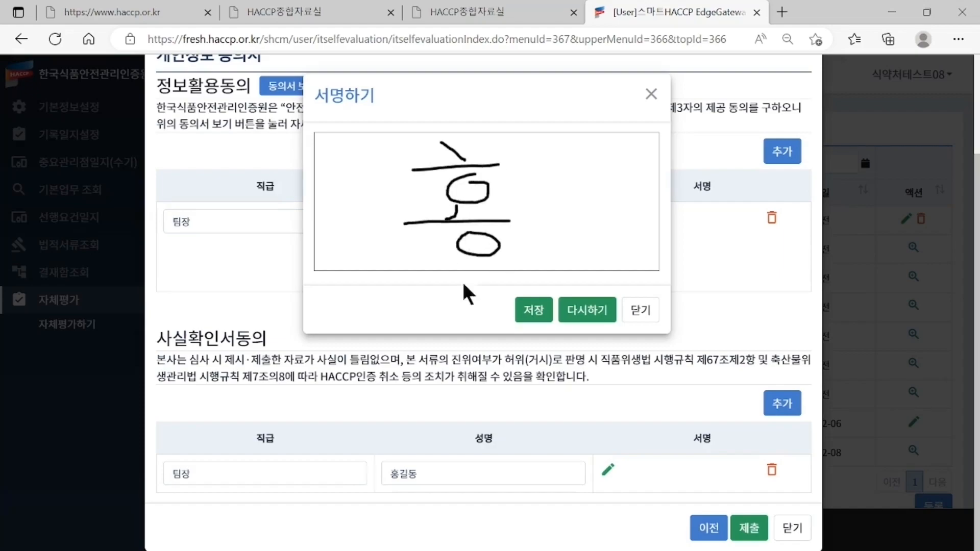
left_click(531, 310)
scroll(615, 329, "down", 1)
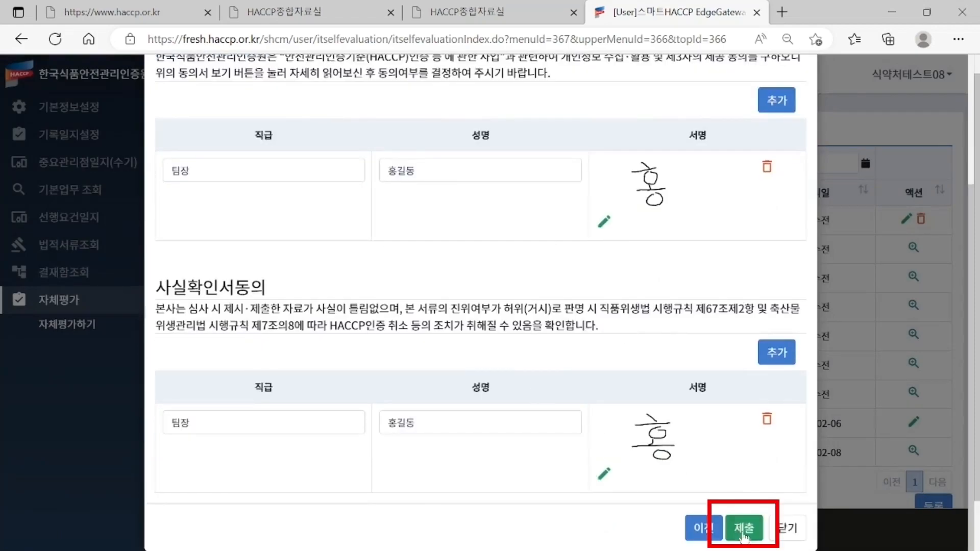
- Submit the application and confirm 신청하시겠습니까? with 확인
left_click(745, 531)
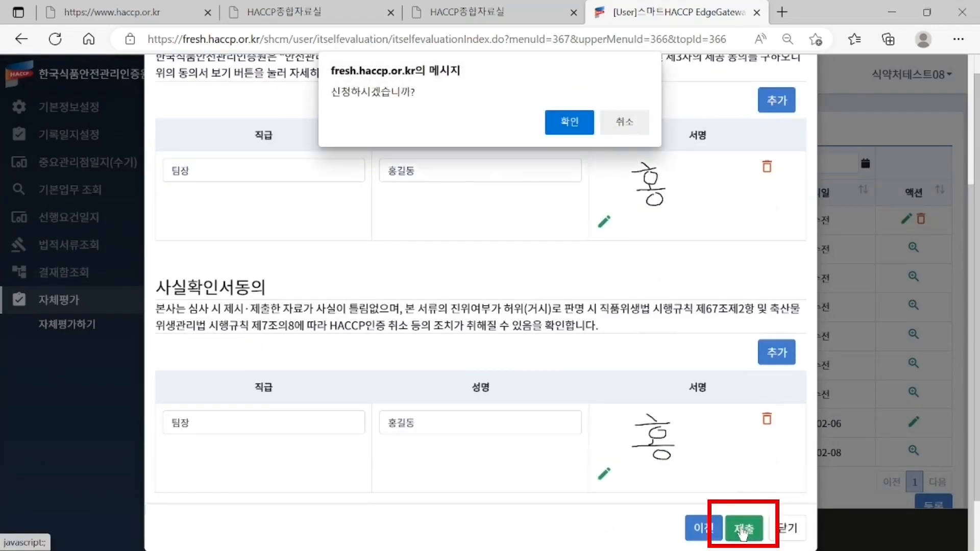
left_click(566, 125)
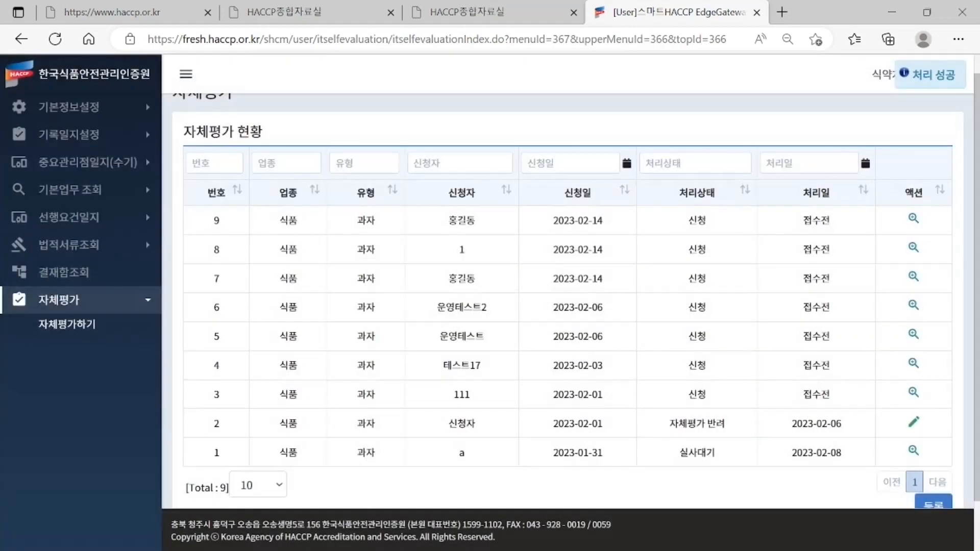